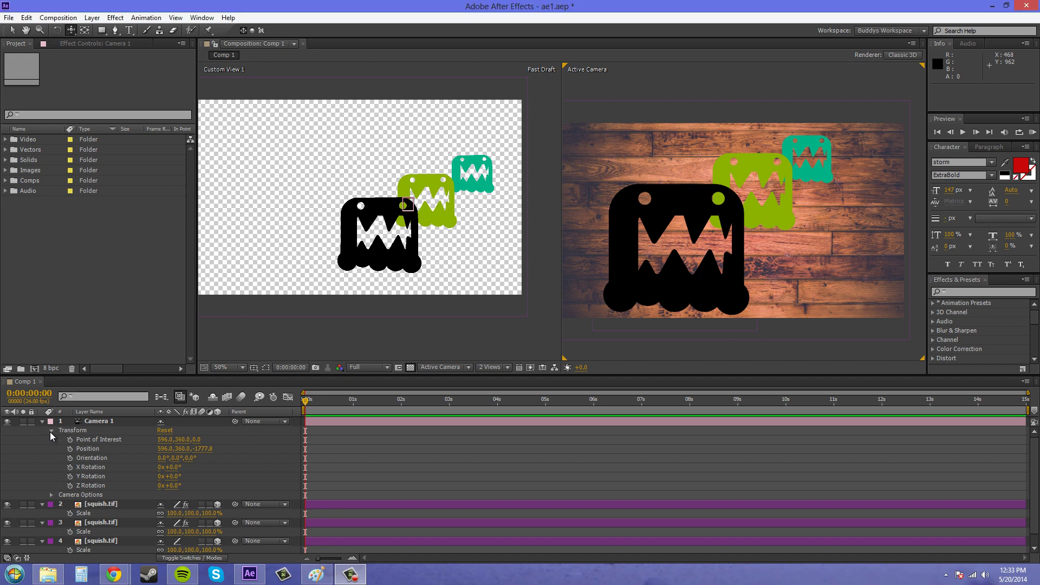
- Collapse Camera 1's Transform properties and expand its Camera Options
left_click(51, 430)
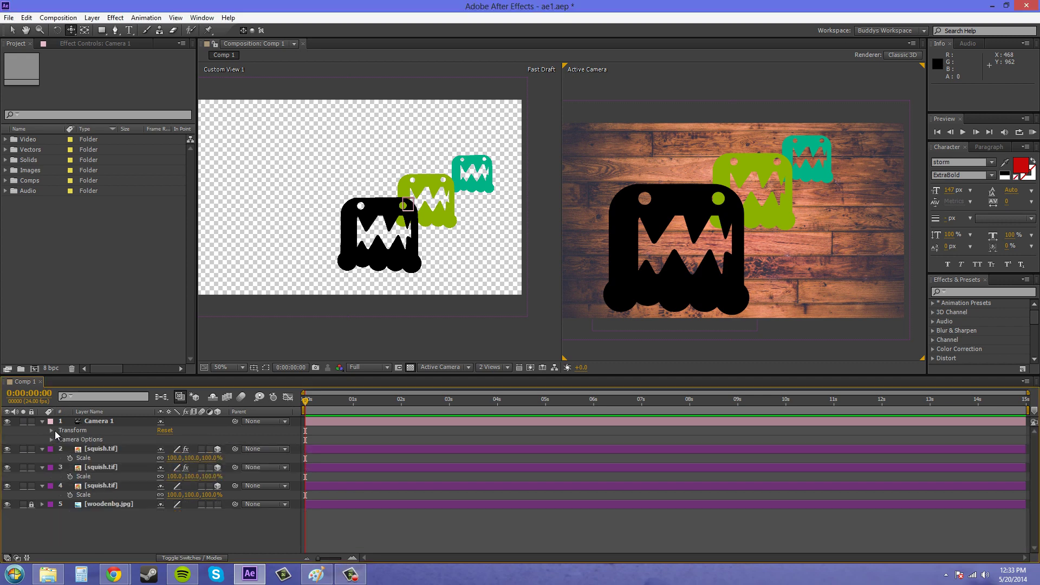
left_click(98, 424)
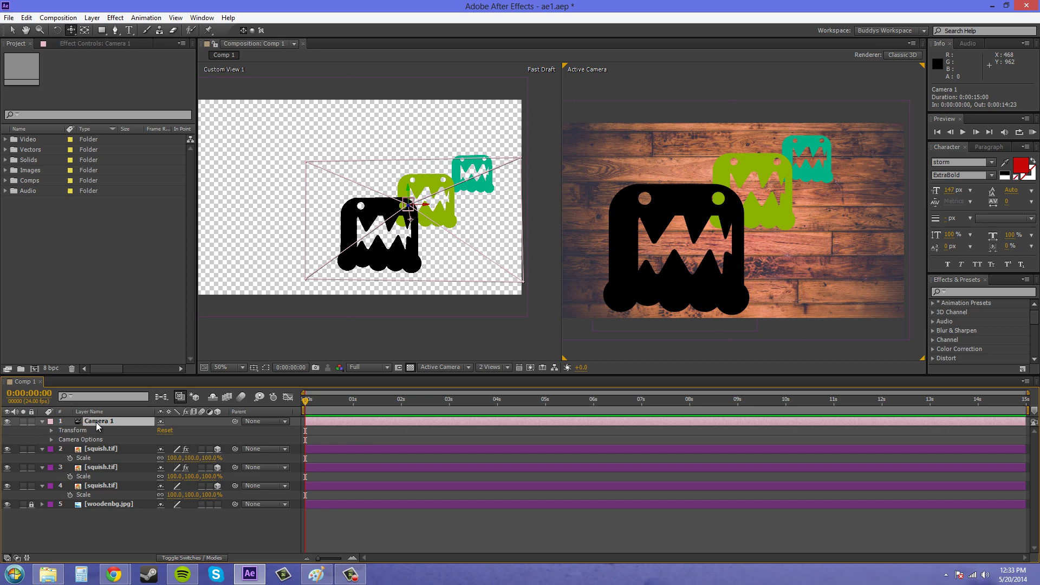
left_click(43, 422)
left_click(42, 422)
left_click(79, 441)
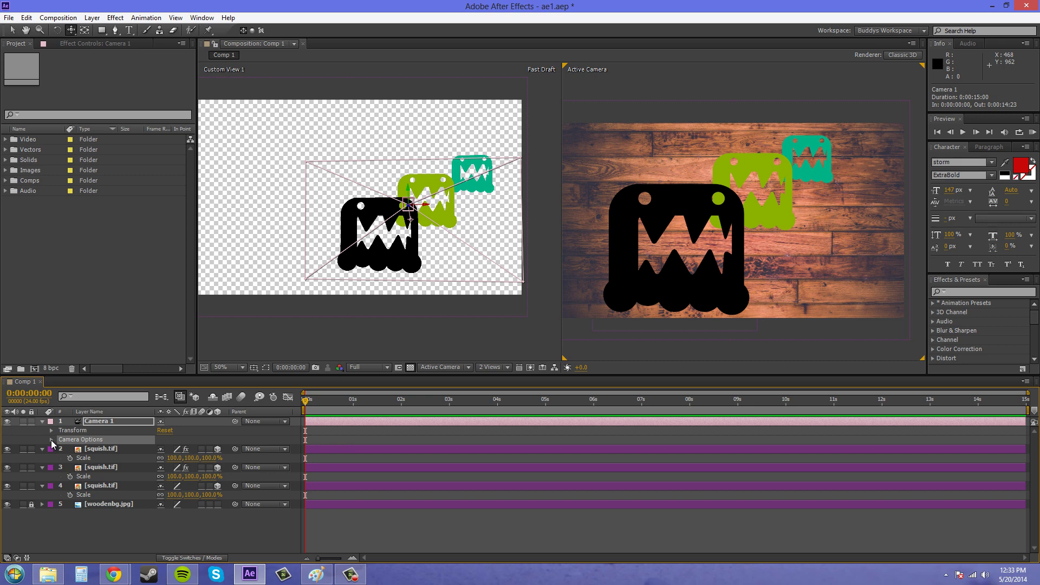
left_click(51, 439)
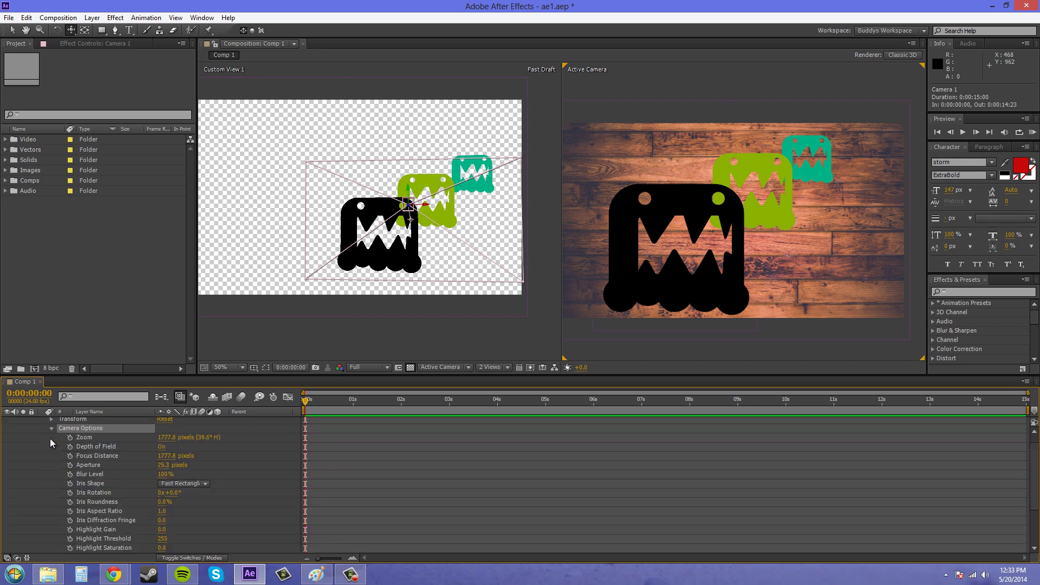
- Try raising Camera 1's Zoom to about 1950.8 pixels and undo the change
left_click(87, 440)
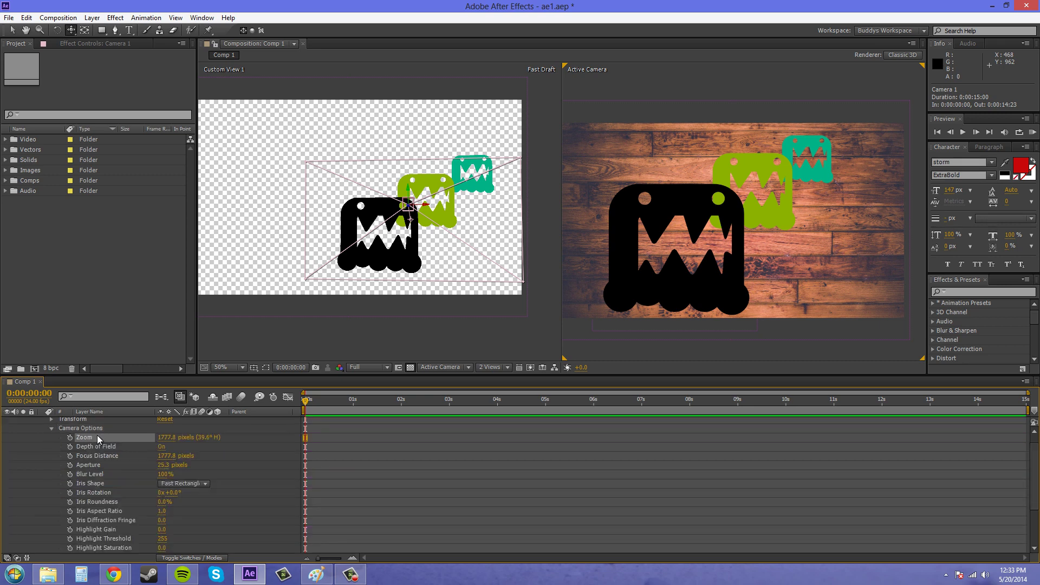
left_click_drag(165, 439, 276, 455)
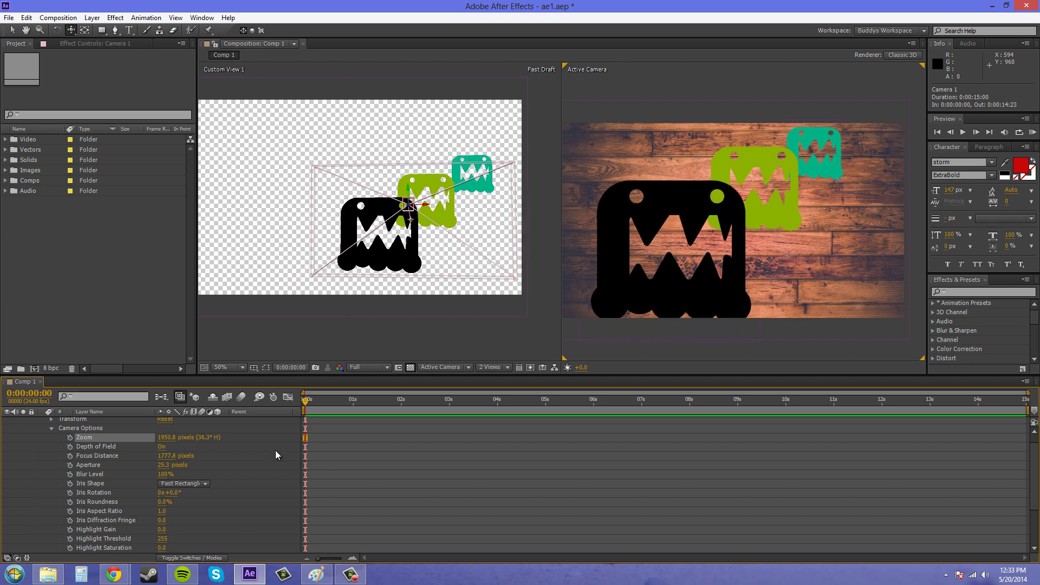
key("ctrl+z")
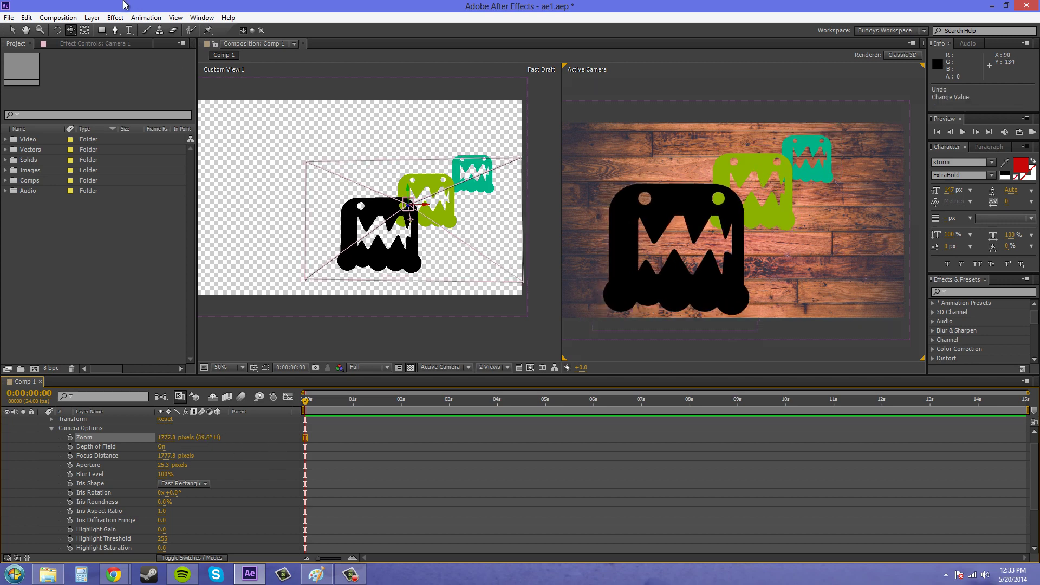
- Move Camera 1 closer to the monsters with the Track Z Camera Tool, to a Z position of about -1661.8
left_click(72, 30)
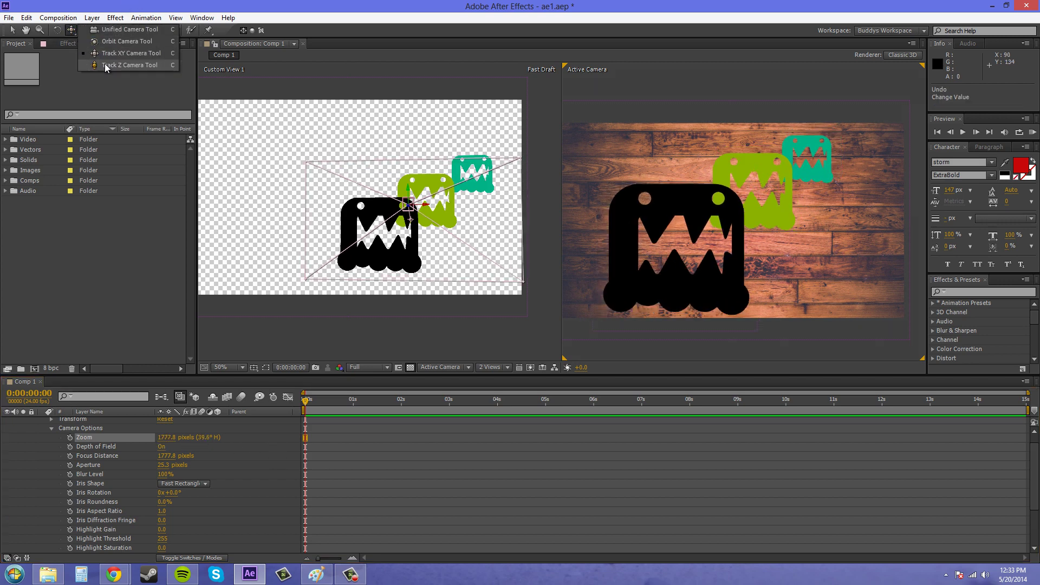
left_click(108, 66)
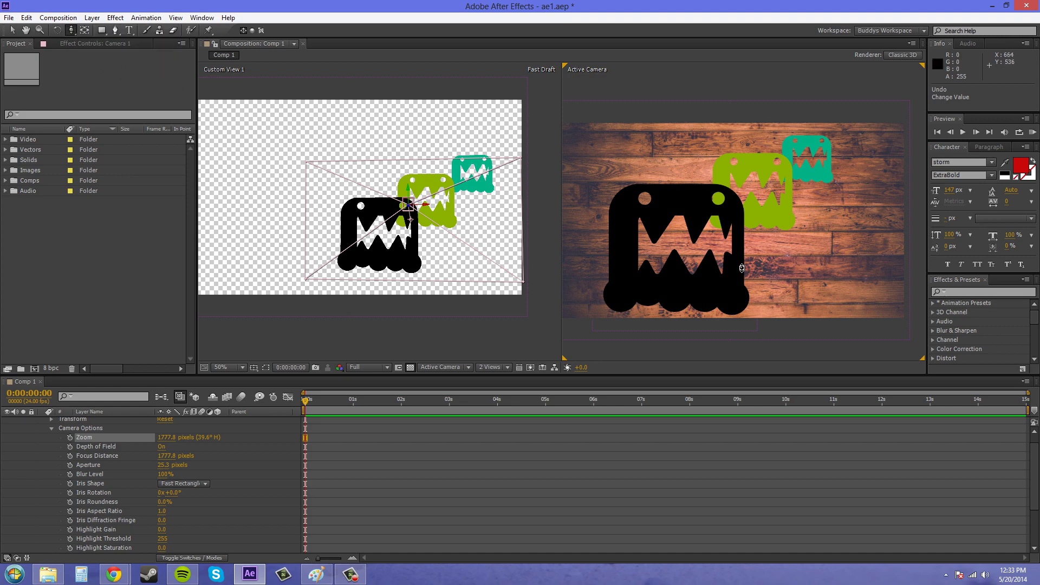
left_click_drag(741, 267, 723, 238)
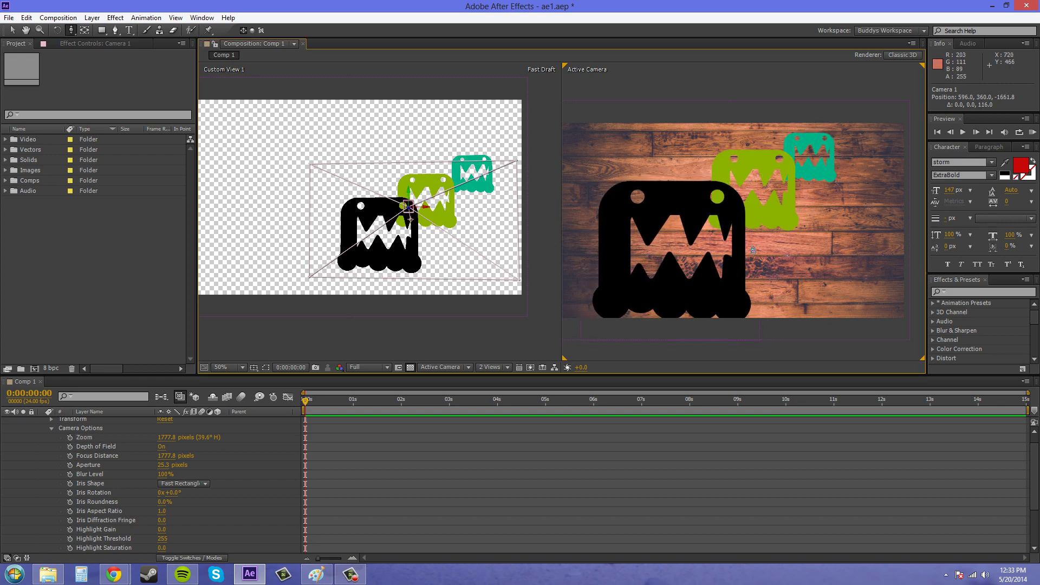
- Try moving the camera farther in along Z to about -1121 and undo back to the first Track Z move
left_click_drag(758, 259, 752, 196)
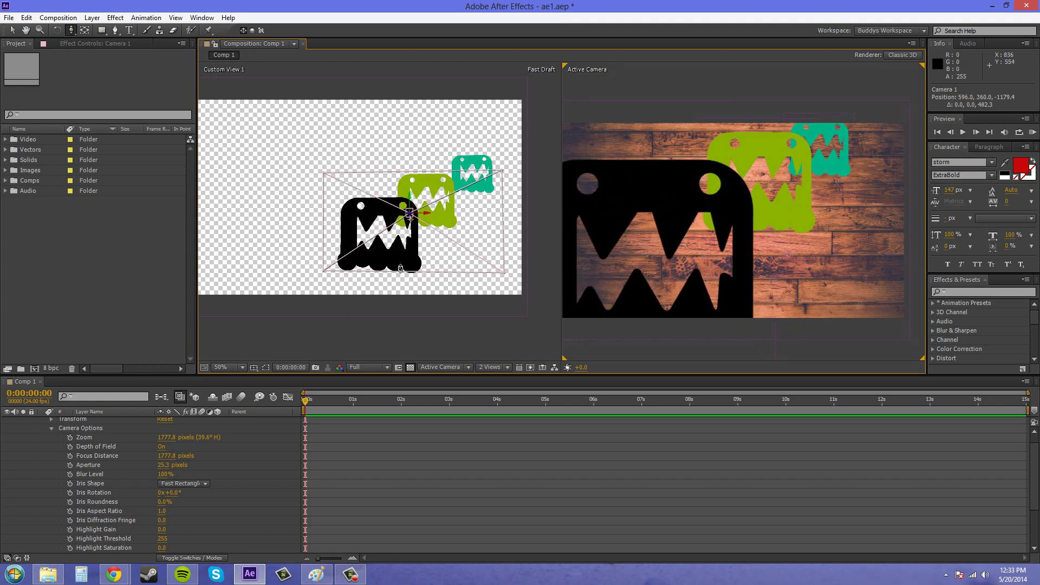
mouse_move(770, 241)
left_mouse_down()
mouse_move(769, 228)
mouse_move(775, 253)
left_mouse_up()
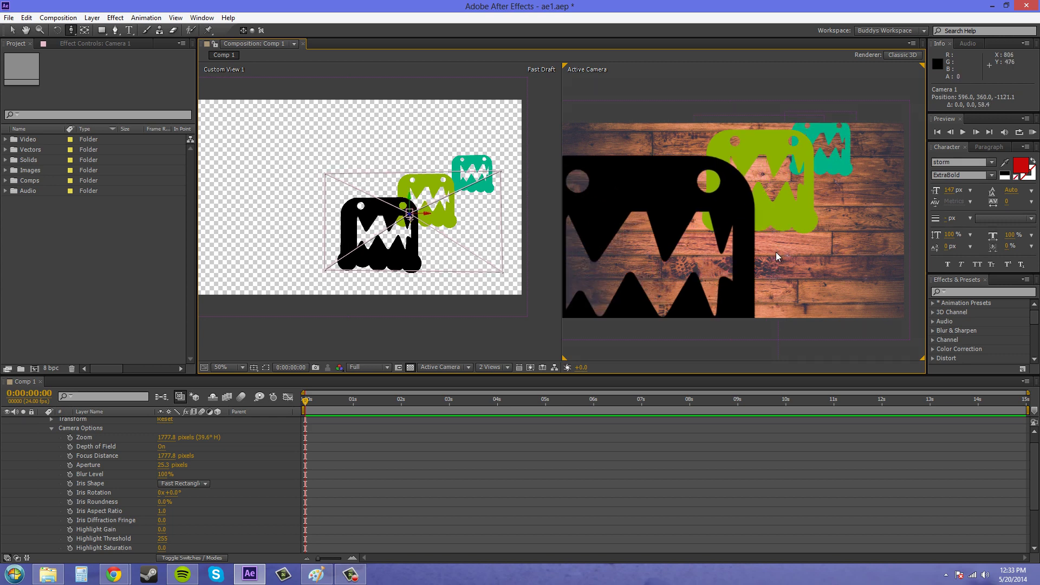
key("ctrl+z")
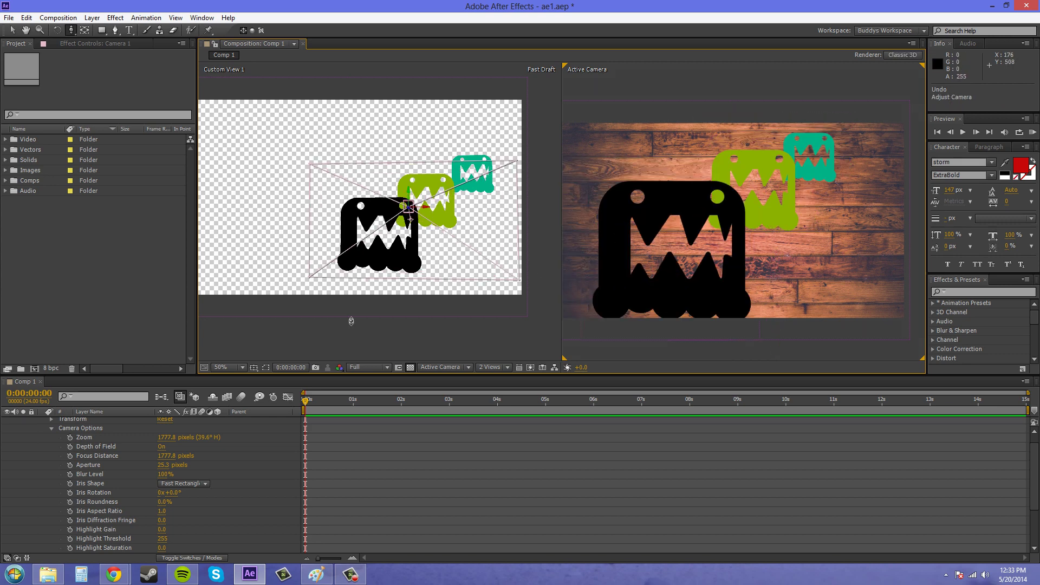
- Try a Camera 1 Zoom of about 2285.8 pixels, undo it and collapse the Camera Options
left_click_drag(165, 437, 453, 449)
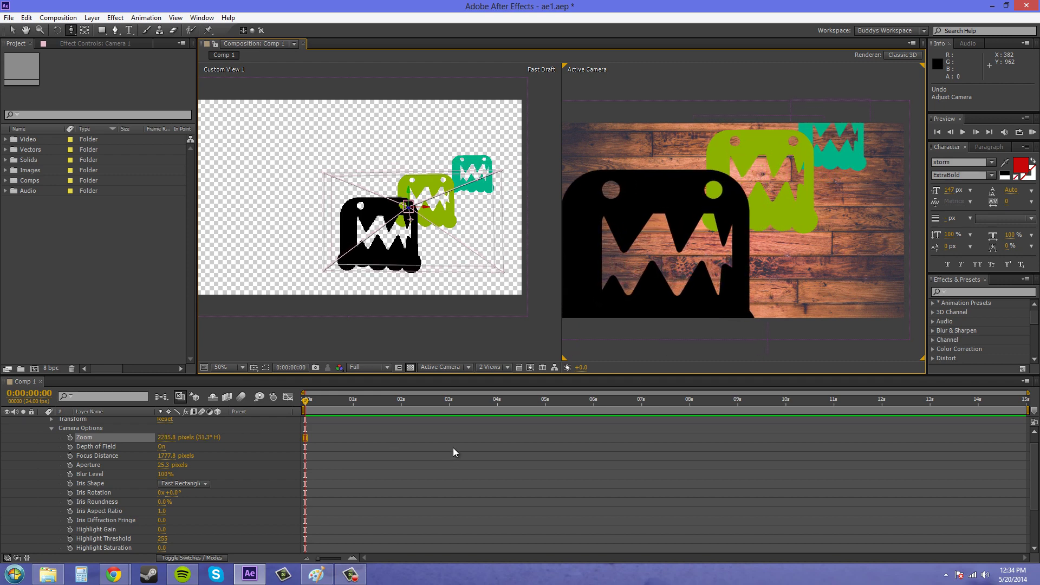
key("ctrl+z")
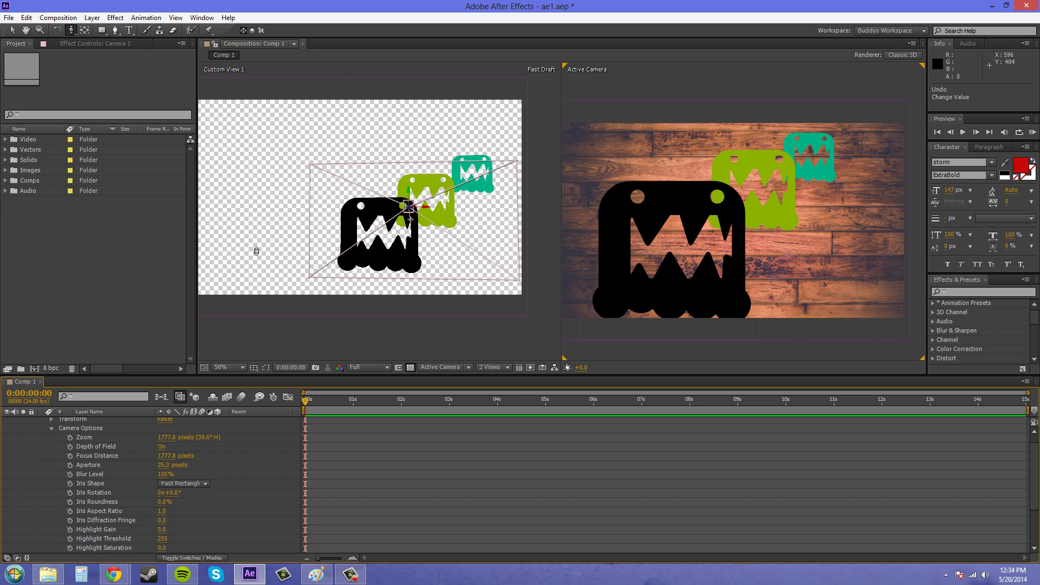
left_click(52, 428)
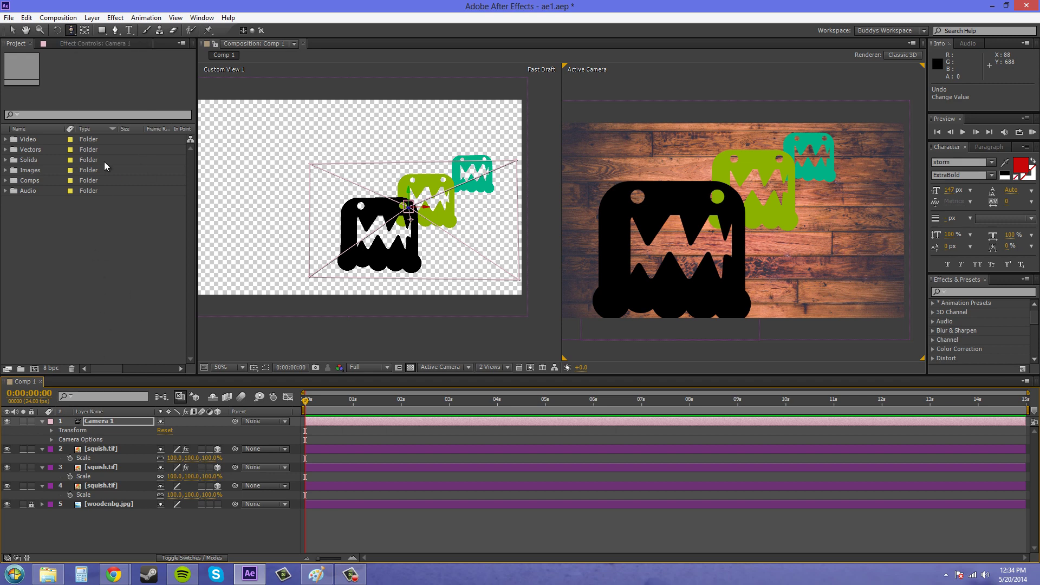
- Try shifting Camera 1 with the Track XY Camera Tool to about 612.8, 552.6 and undo the move
left_click_drag(73, 31, 106, 56)
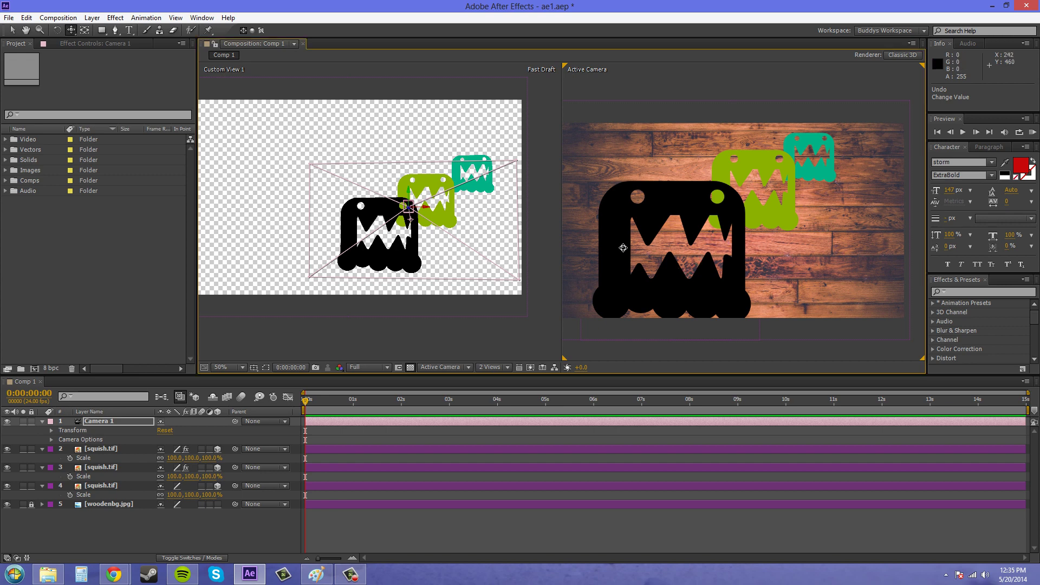
left_click(71, 30)
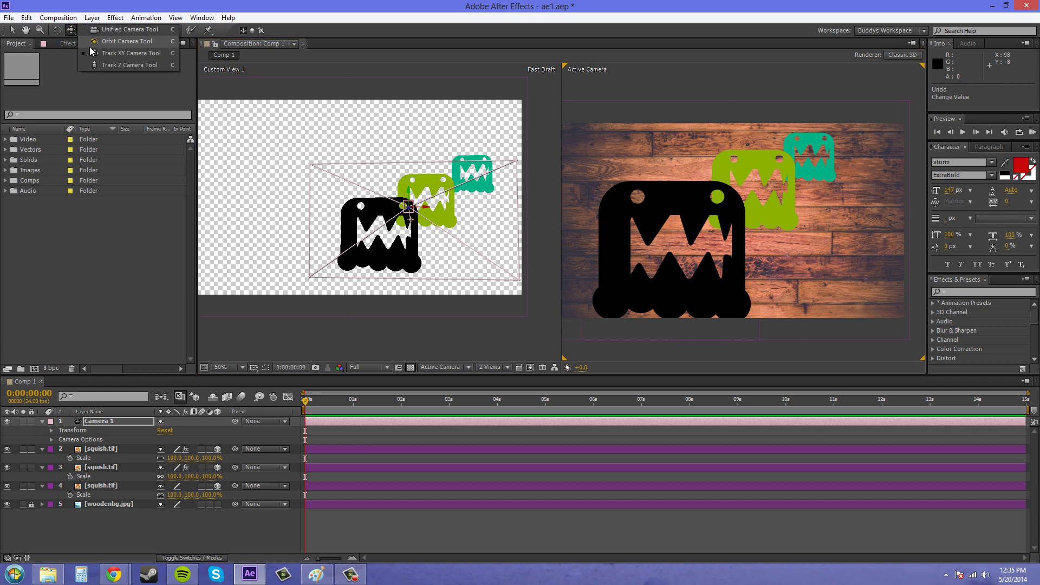
left_click(107, 62)
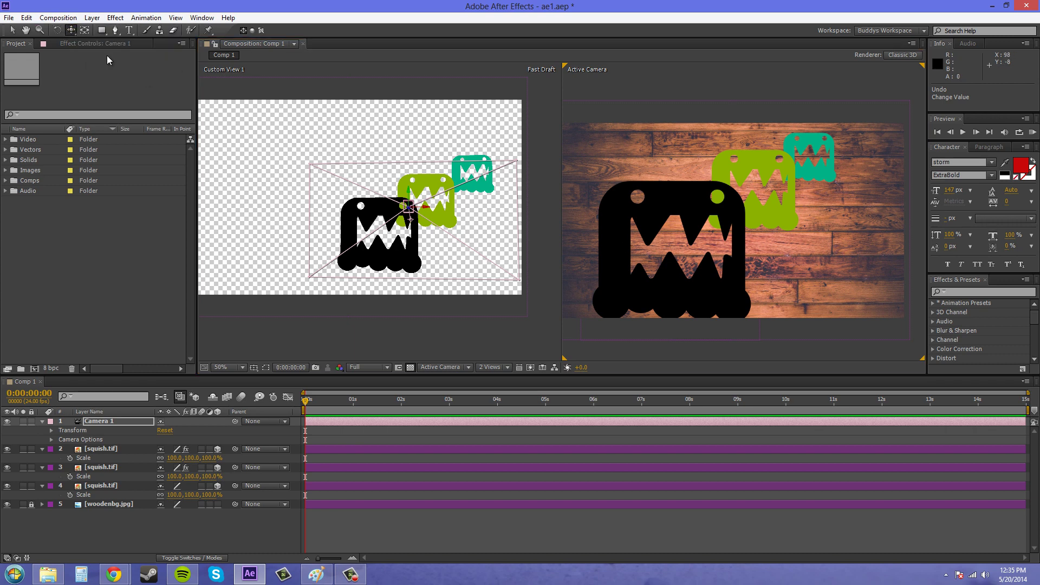
left_click_drag(600, 190, 761, 205)
left_click_drag(756, 255, 695, 231)
left_click_drag(697, 186, 693, 185)
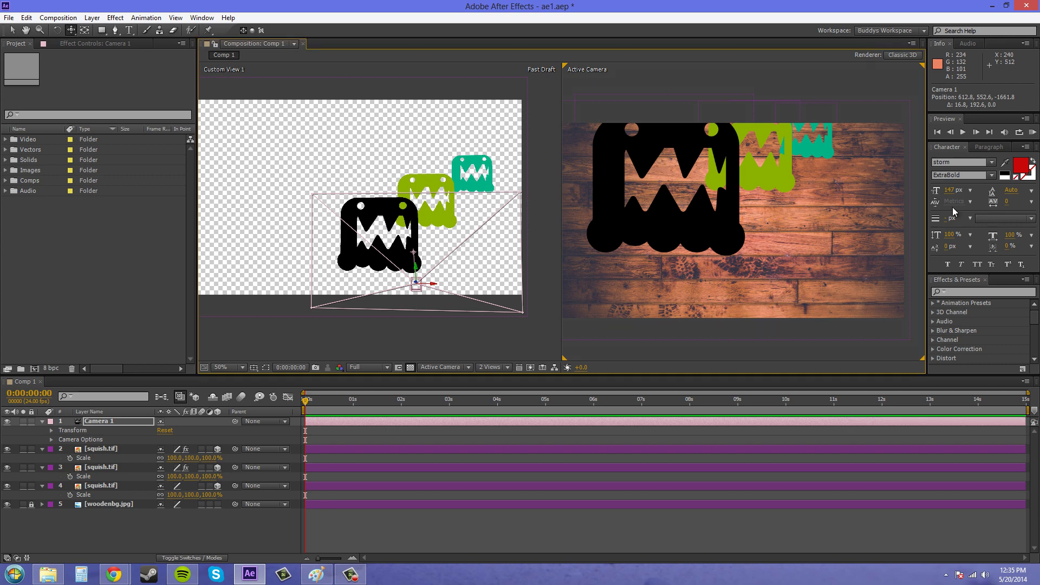
key("ctrl+z")
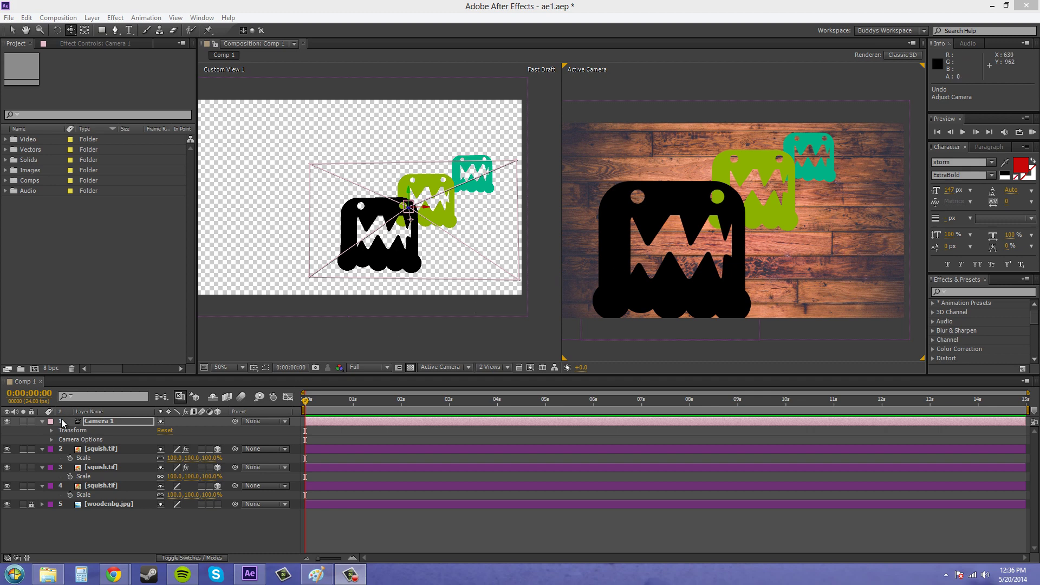
- Expand the Transform properties of Camera 1 and activate the Selection tool
left_click(107, 424)
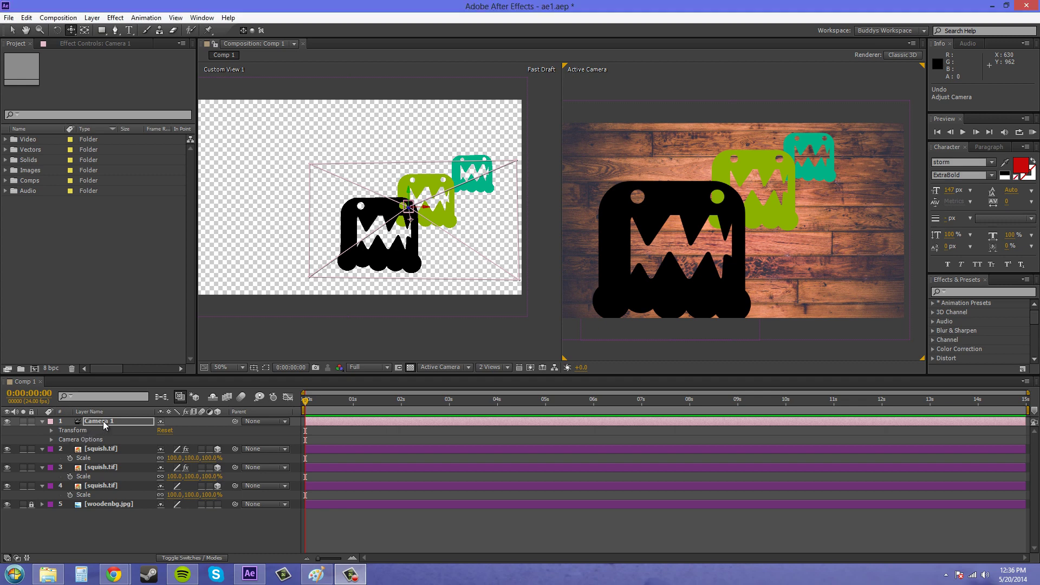
left_click(51, 431)
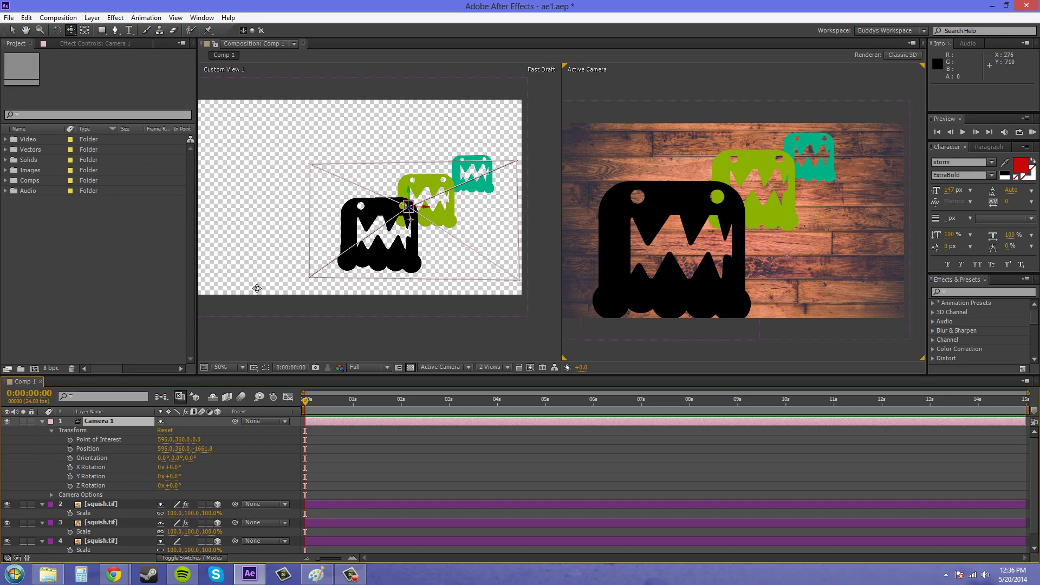
key("ctrl+z")
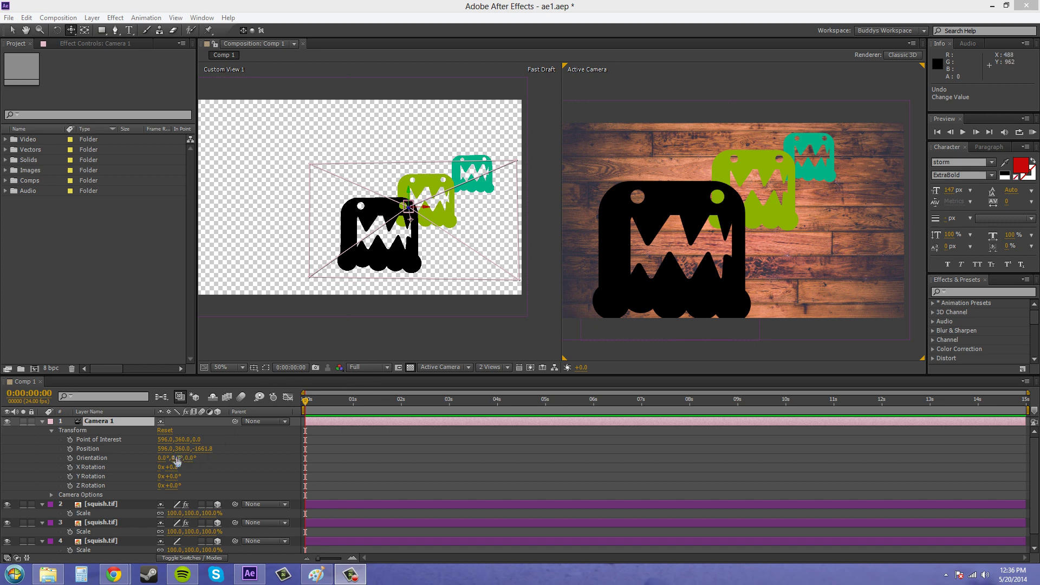
left_click(12, 30)
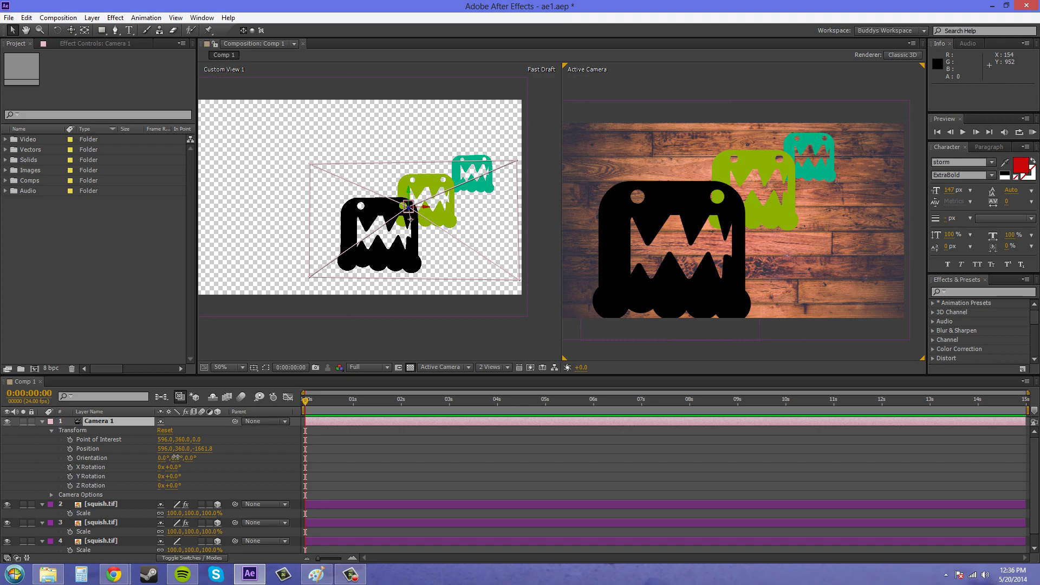
- Try changing Camera 1's Orientation on the Y, X and Z axes, with Z at 100°, undoing the changes
left_click_drag(177, 456, 189, 444)
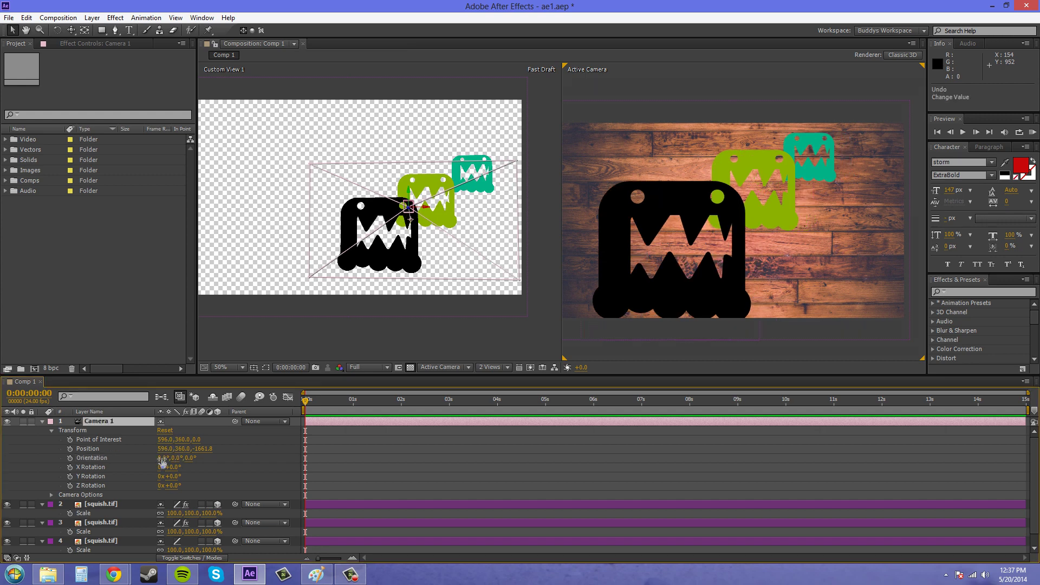
mouse_move(162, 458)
left_mouse_down()
mouse_move(147, 449)
mouse_move(156, 447)
left_mouse_up()
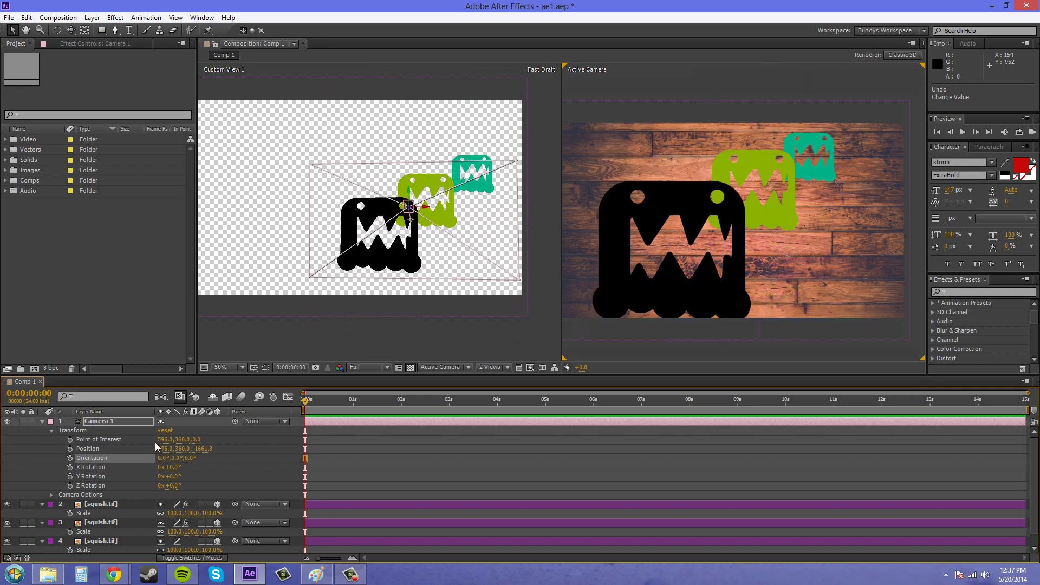
left_click(155, 444)
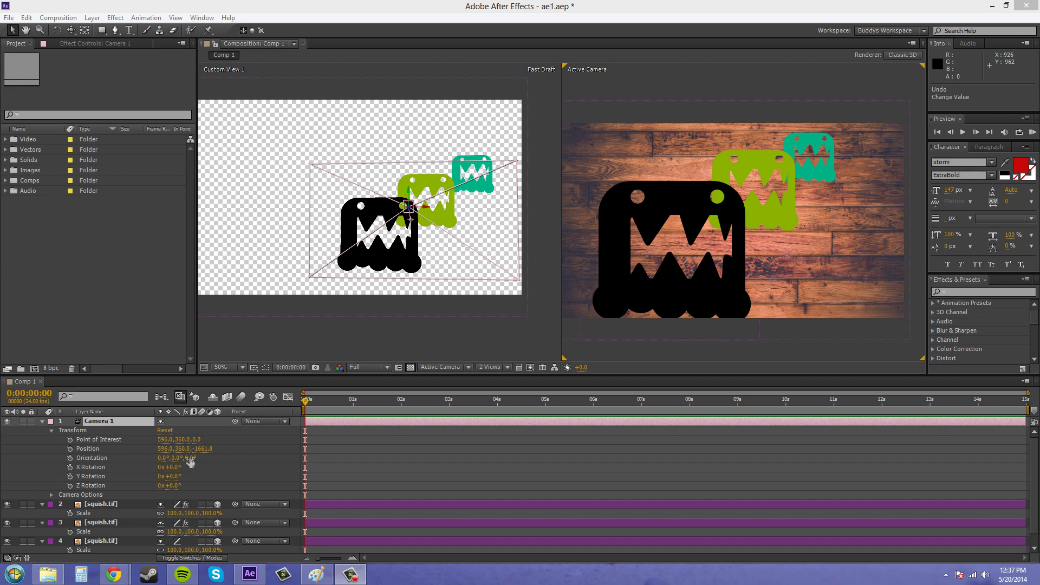
left_click_drag(188, 457, 242, 458)
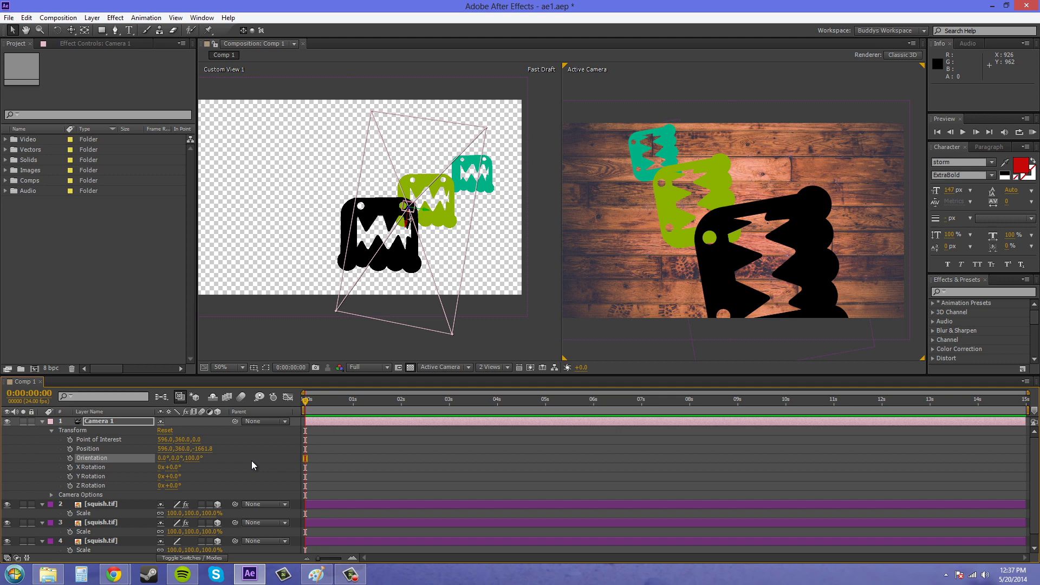
key("ctrl+z")
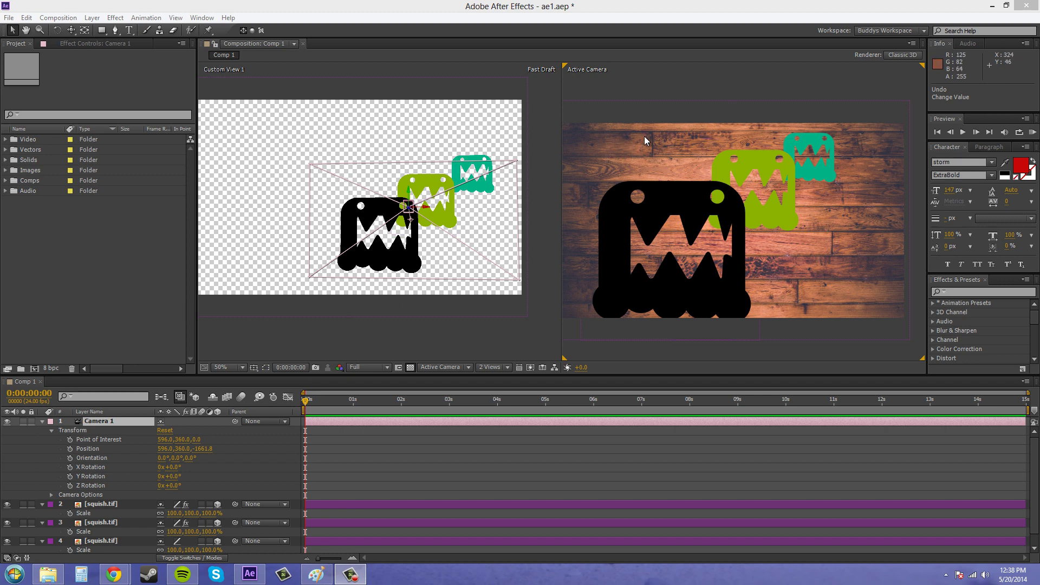
- Try moving Camera 1 and its point of interest to about 611, 283.4 with the Track XY Camera Tool, and undo it
left_click(73, 30)
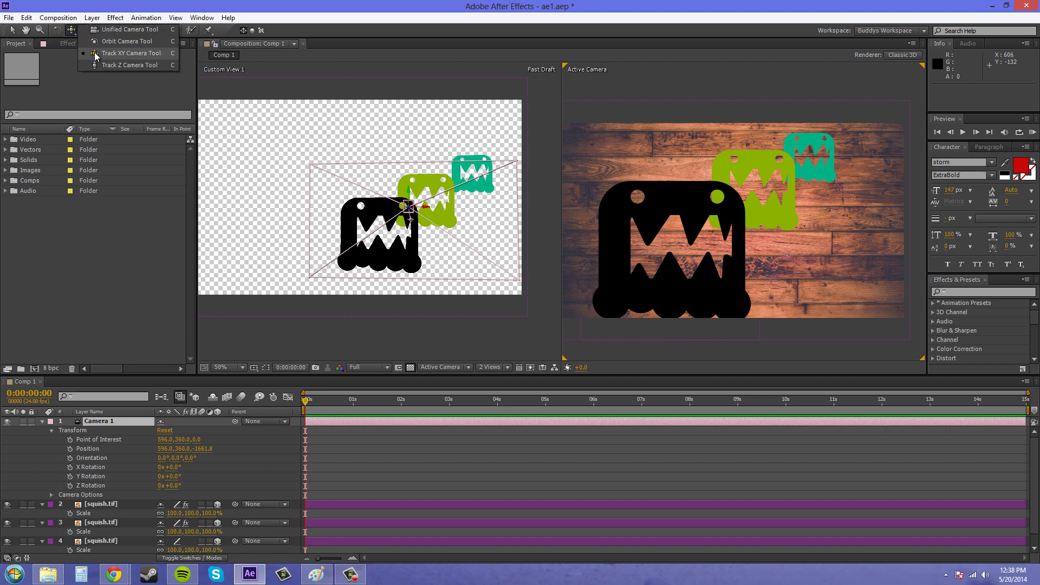
left_click(129, 57)
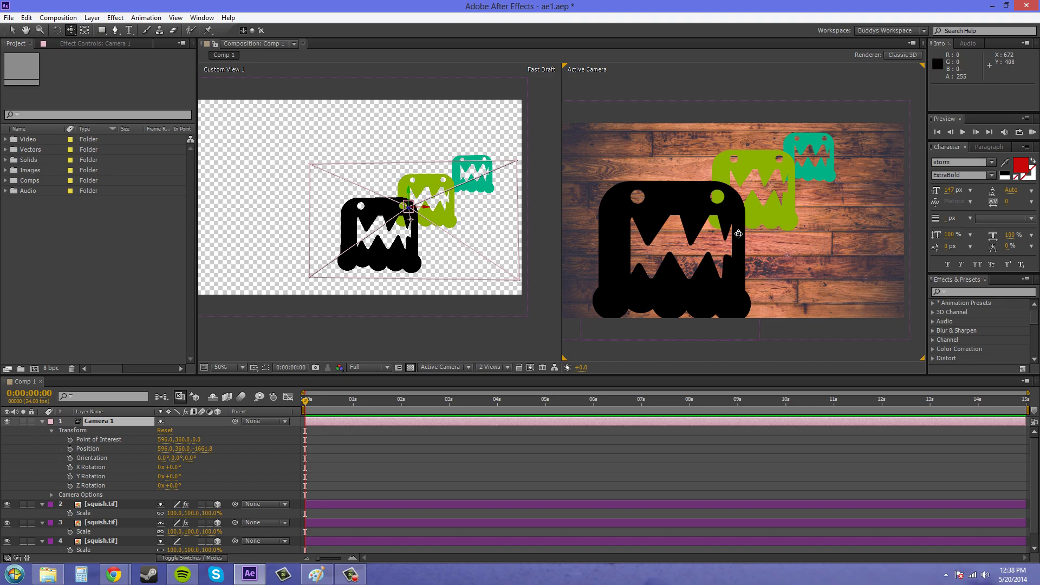
left_click_drag(738, 234, 720, 260)
left_click_drag(700, 278, 697, 300)
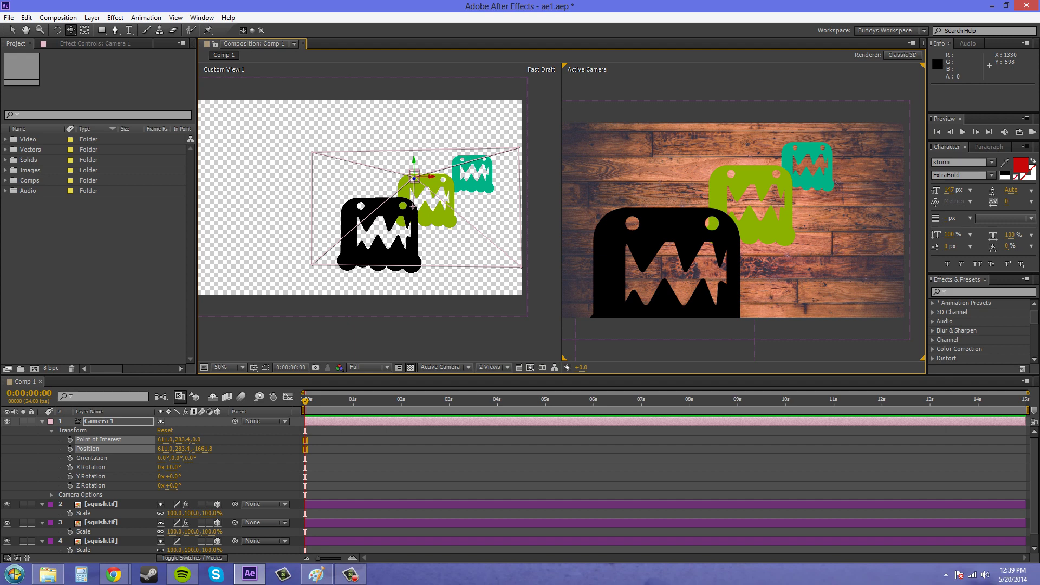
key("ctrl+z")
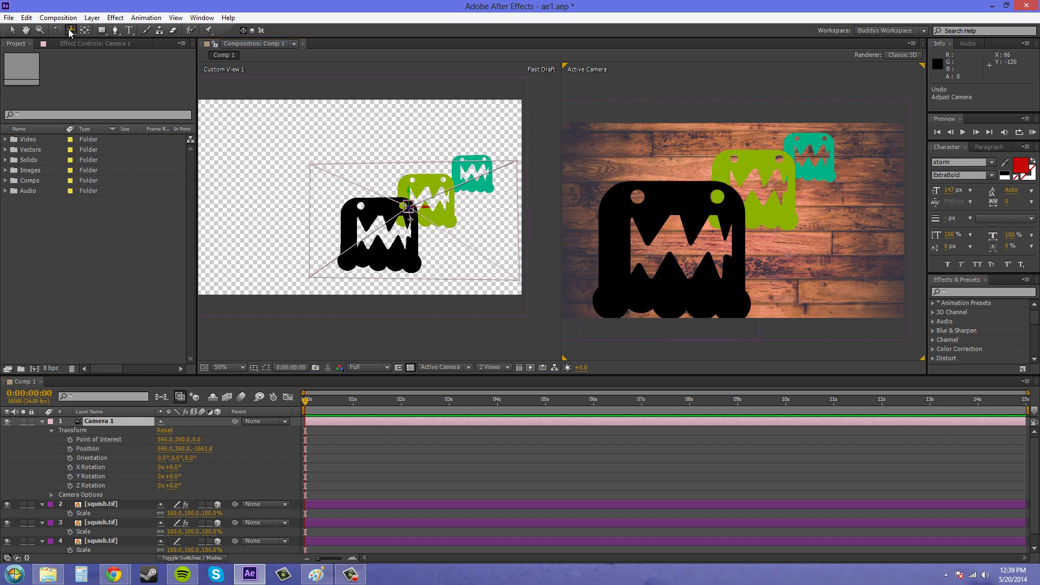
- Pull Camera 1 back from the monsters with the Track Z Camera Tool, to a Z position of about -1762.7
left_click_drag(70, 33, 98, 65)
left_click_drag(738, 256, 738, 290)
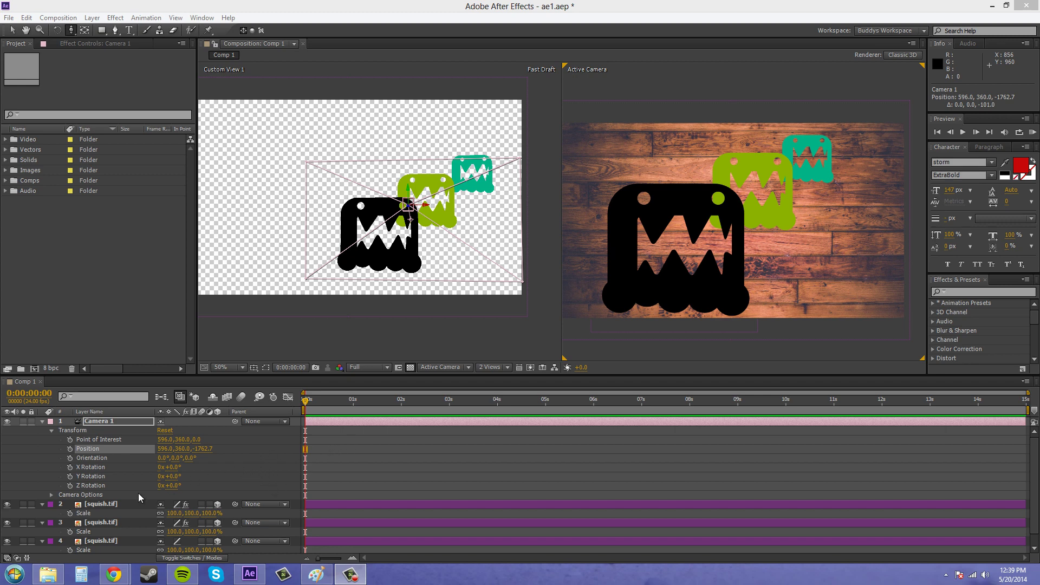
- Collapse the properties of the three squish.tif layers in the timeline
left_click(41, 505)
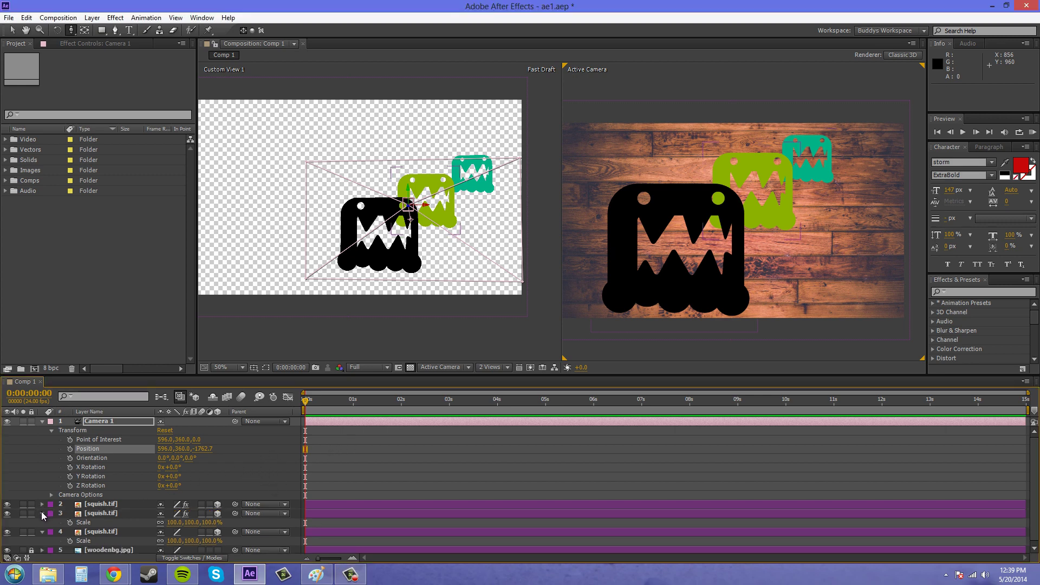
left_click(42, 513)
left_click(43, 522)
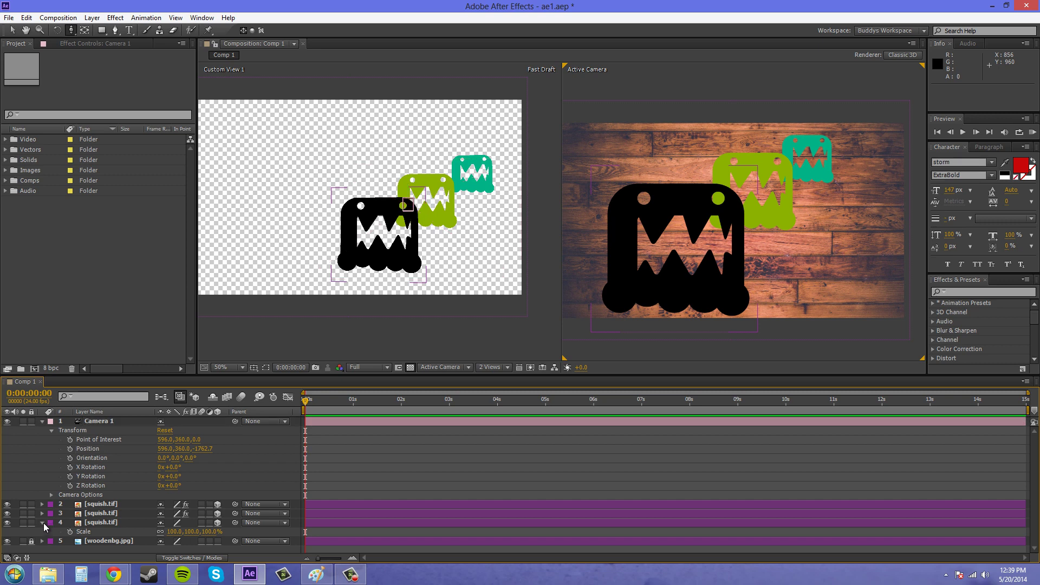
left_click(42, 523)
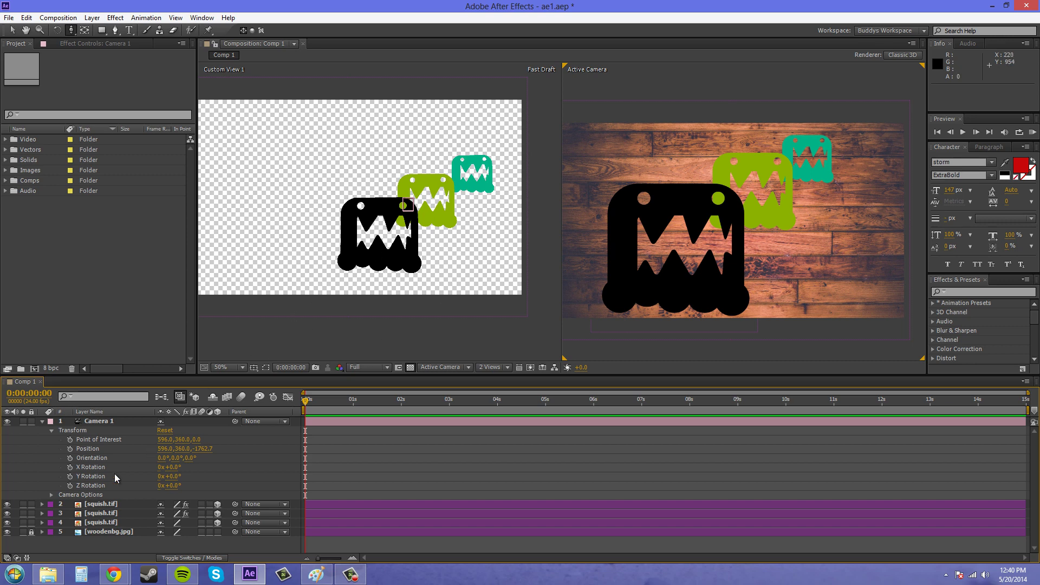
- Animate Camera 1's Position from 0 to 3 seconds, pushing in to a Z position of about -240.8, and scrub back to the start
left_click(69, 449)
left_click_drag(305, 401, 448, 401)
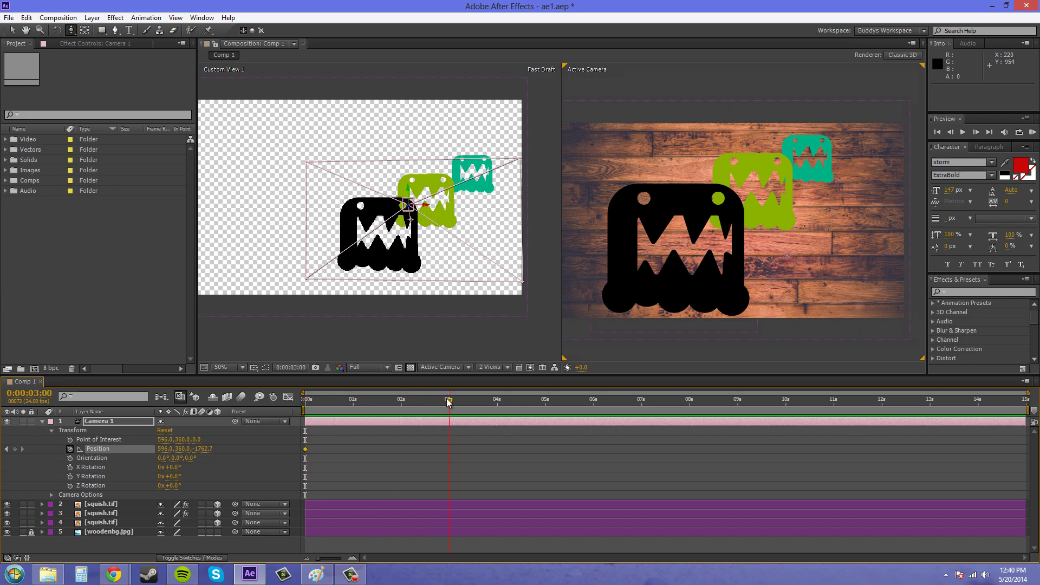
left_click_drag(701, 248, 650, 135)
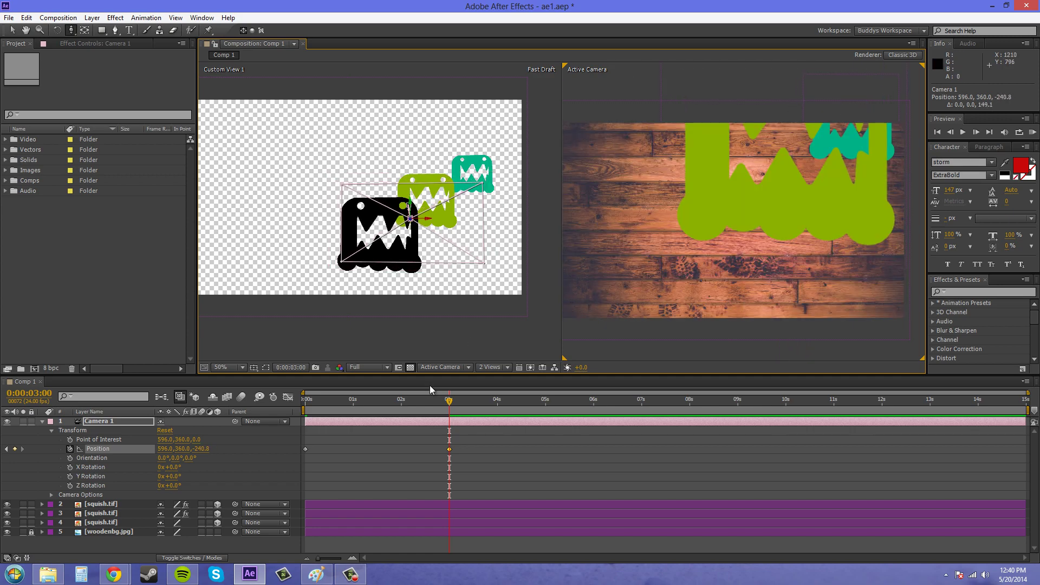
left_click_drag(450, 400, 285, 417)
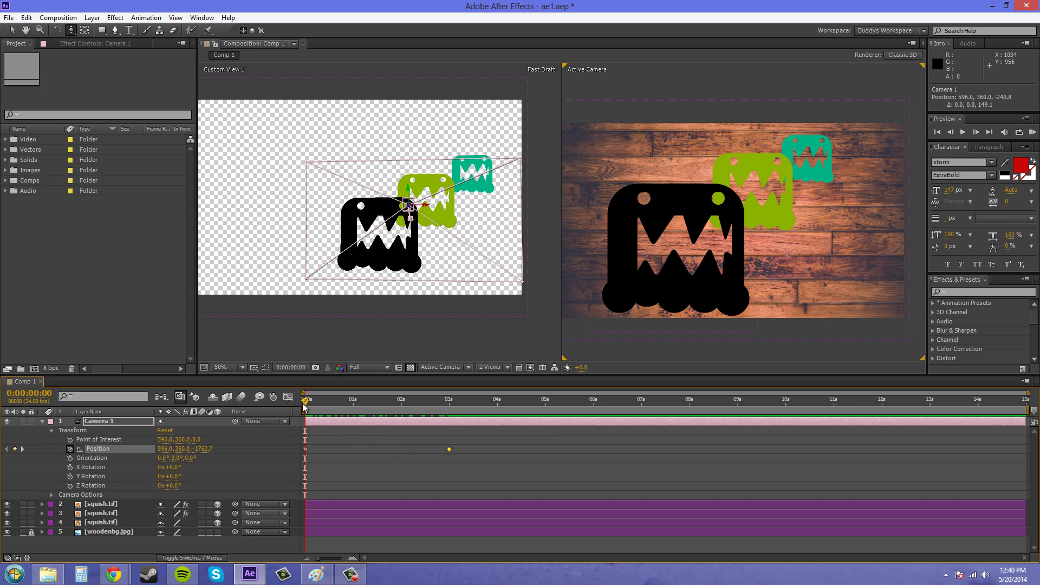
- Check the speed graph of Camera 1's Position animation and ease its keyframe at 3 seconds
left_click(288, 397)
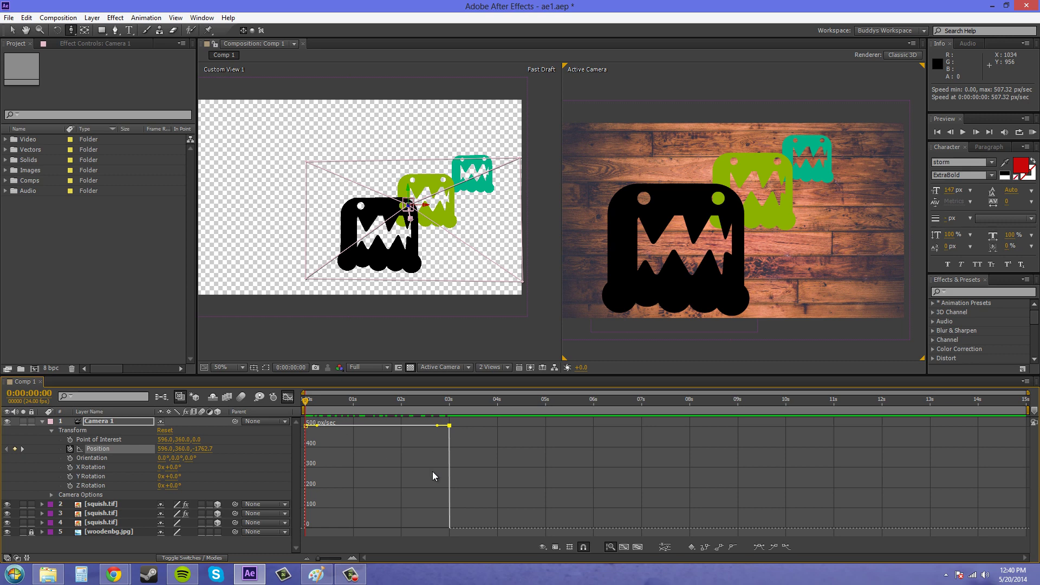
left_click(288, 396)
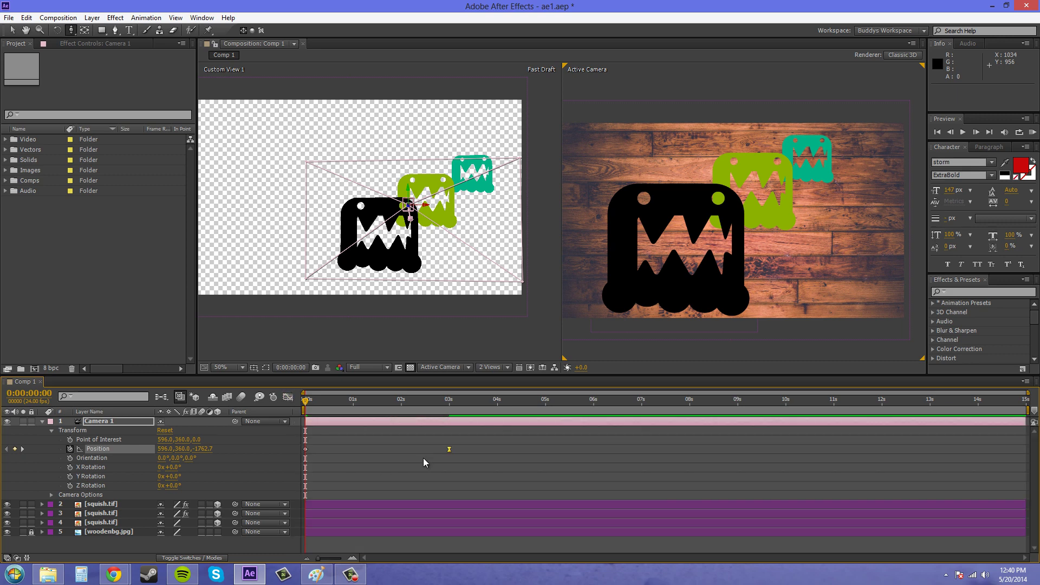
key("Delete")
- Select Camera 1's Point of Interest and orbit Custom View 1 to examine the camera and its target from above and the side
left_click(98, 439)
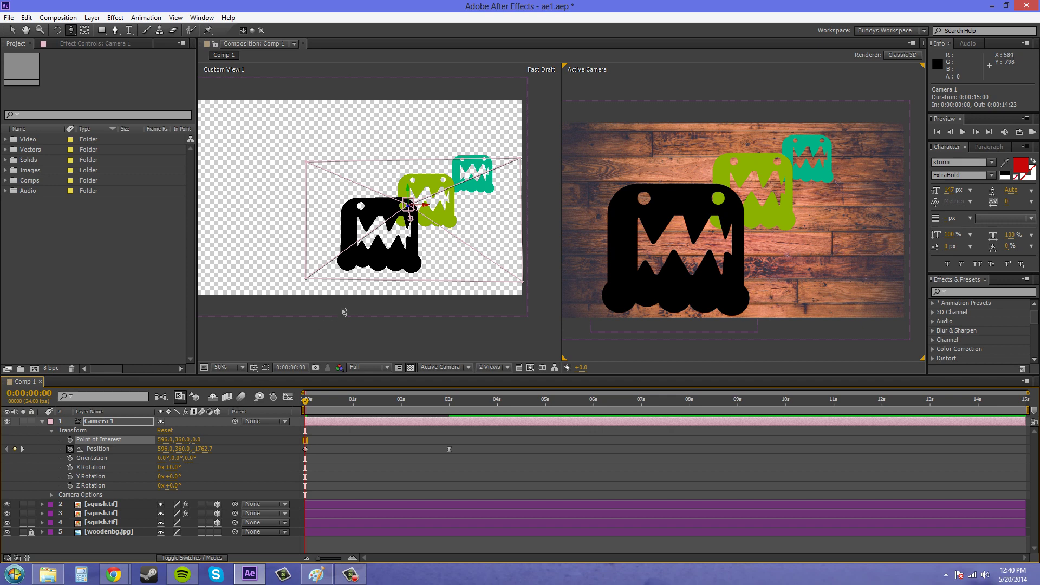
left_click(72, 31)
left_click(125, 29)
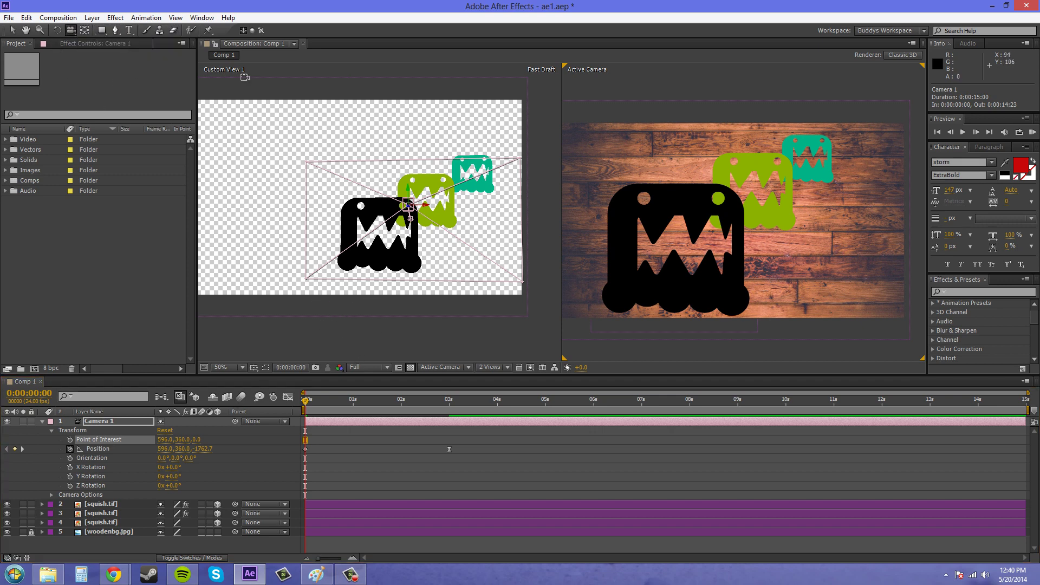
left_click(286, 153)
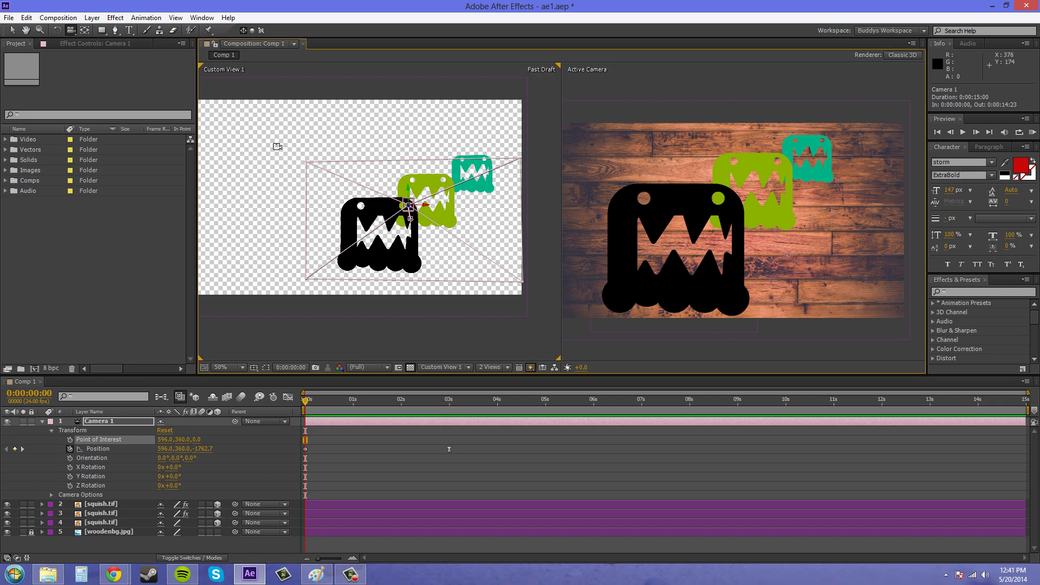
left_click_drag(279, 145, 314, 190)
scroll(314, 191, "down", 2)
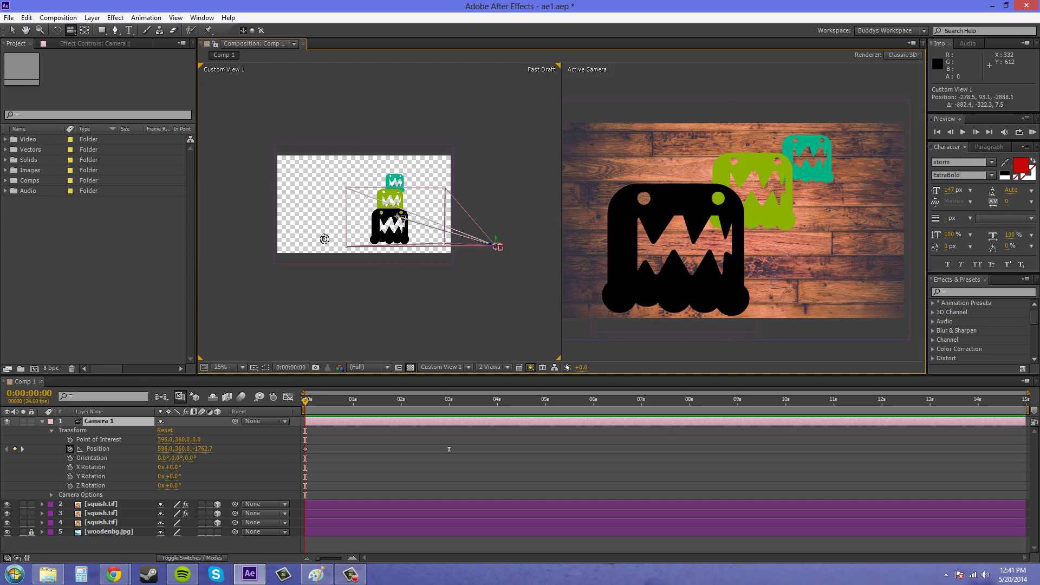
left_click_drag(325, 237, 337, 252)
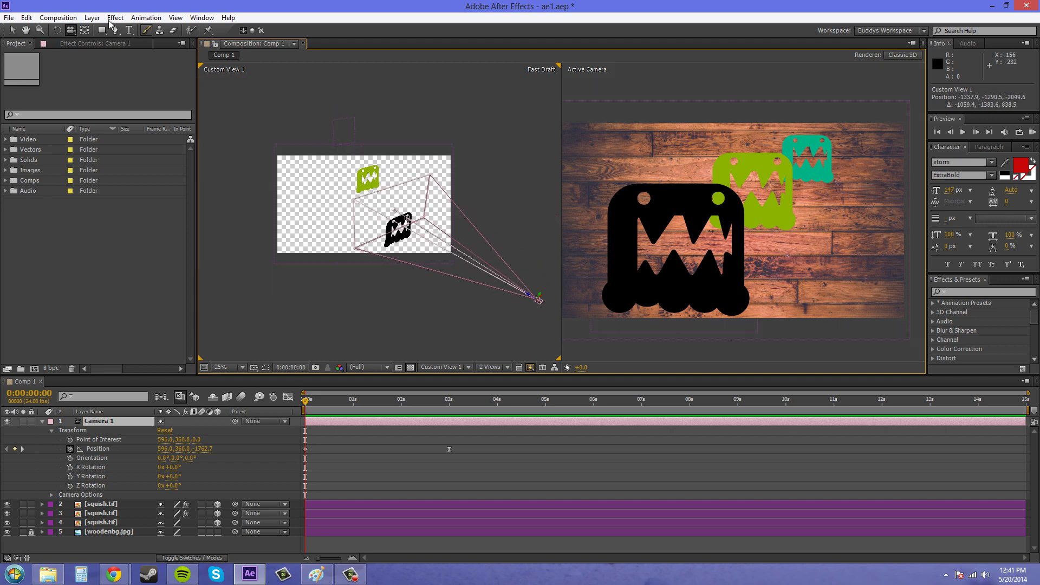
- Try setting the Y value of Camera 1's Point of Interest to 330 with the Selection tool active, and undo it
left_click(12, 30)
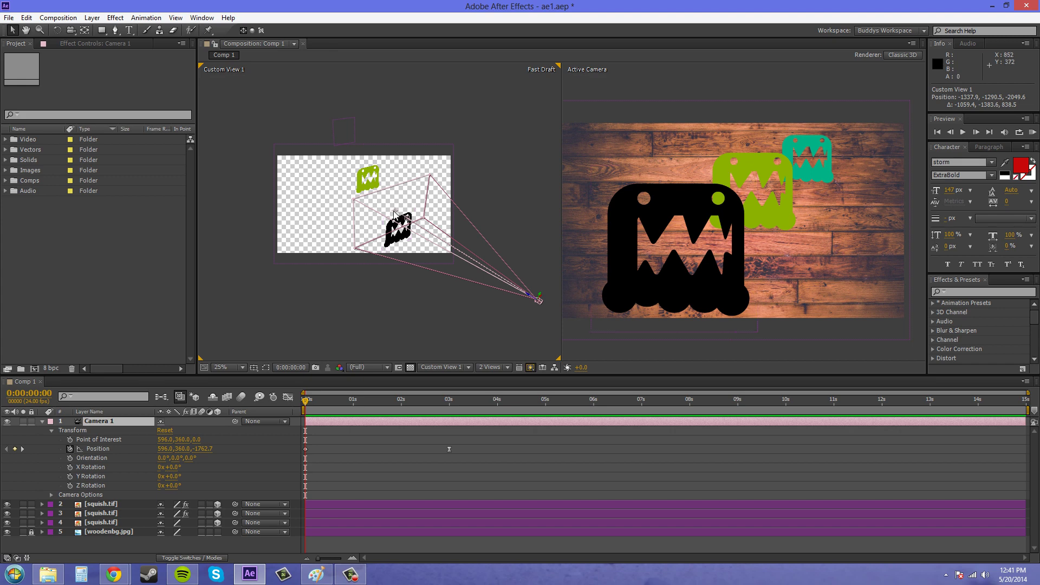
scroll(394, 210, "up", 2)
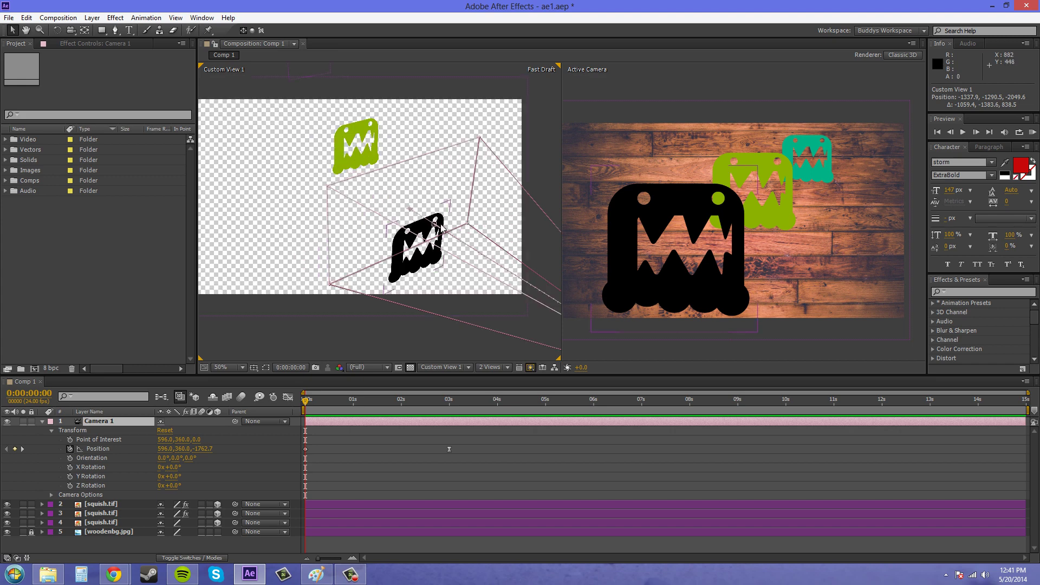
left_click(410, 209)
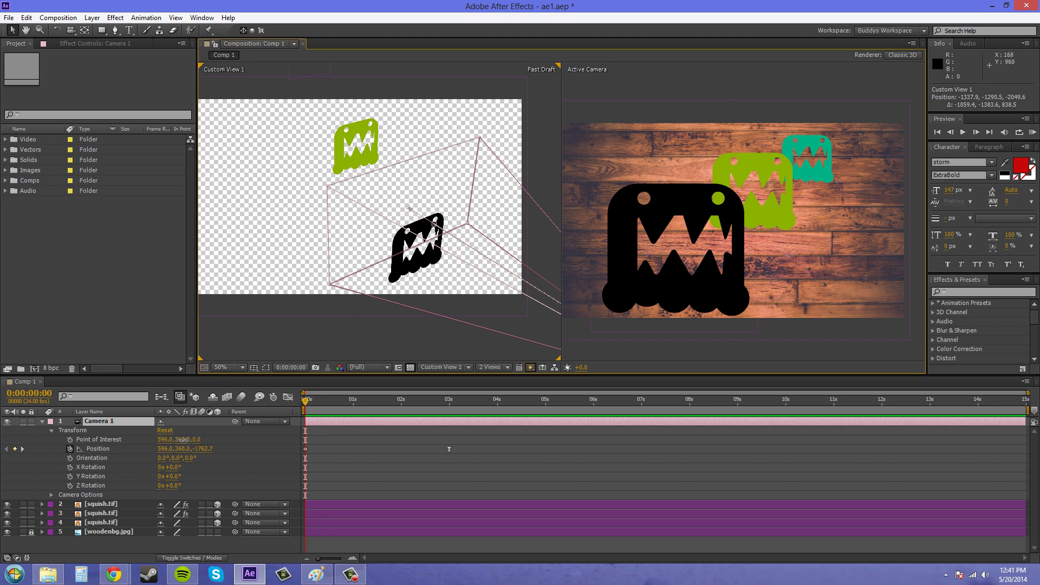
left_click_drag(183, 439, 197, 409)
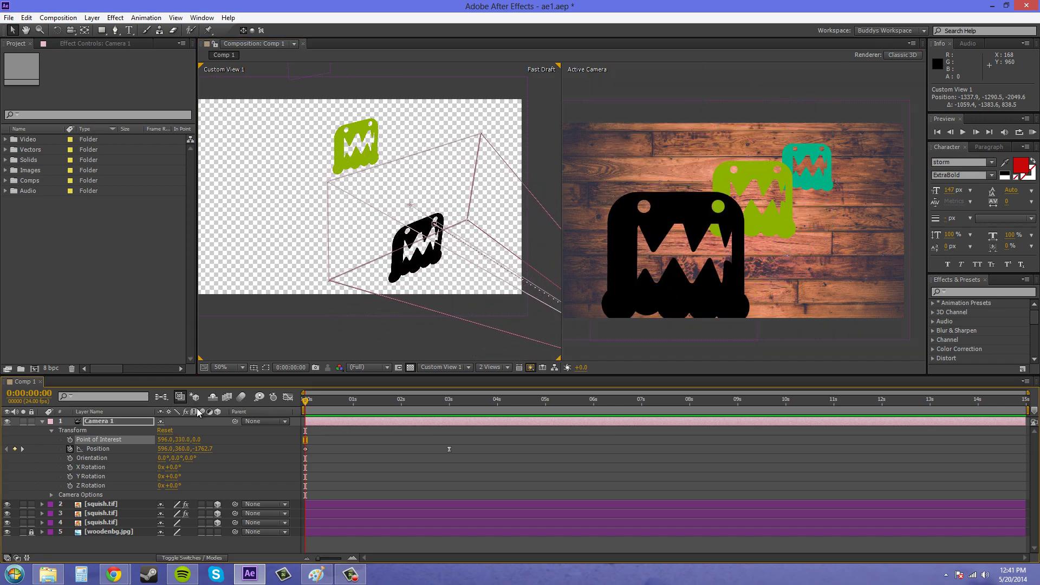
key("ctrl+z")
left_click_drag(495, 232, 344, 126)
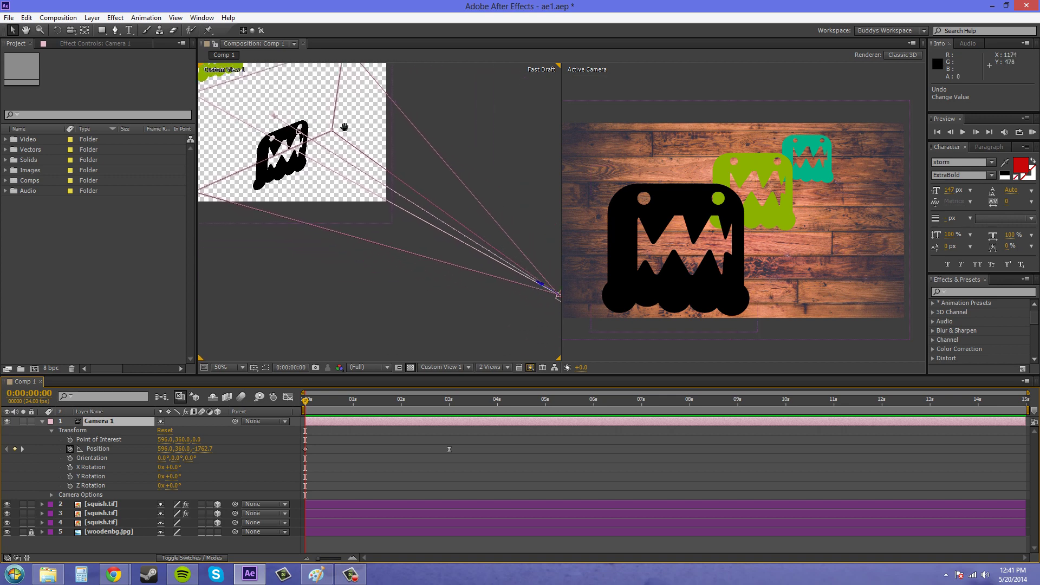
left_click_drag(365, 295, 394, 325)
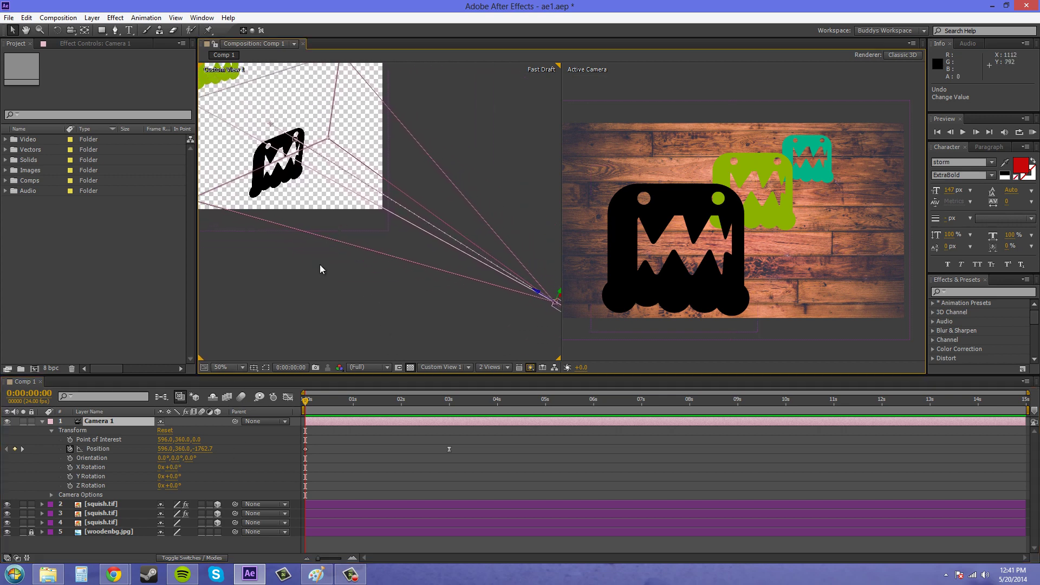
left_click_drag(323, 283, 398, 323)
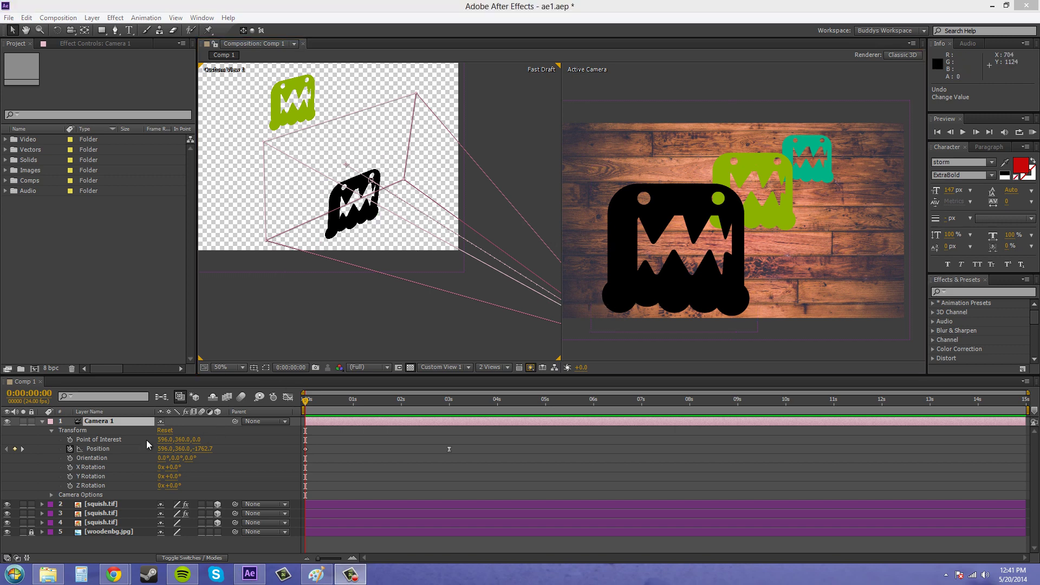
- Show only the Point of Interest property of Camera 1, and expand its full Transform properties again
left_click(101, 430)
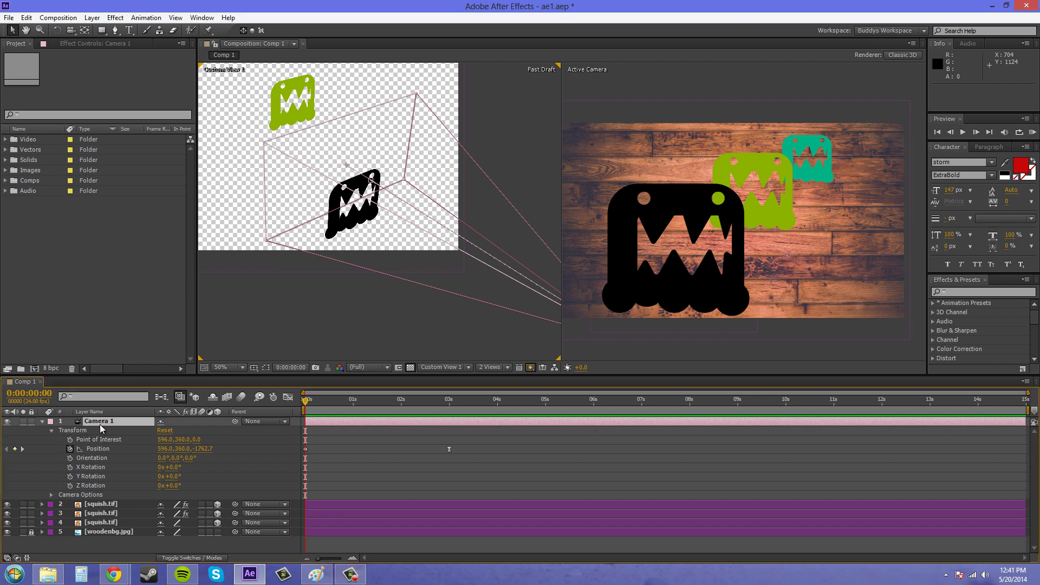
key("a")
key("a")
key("a")
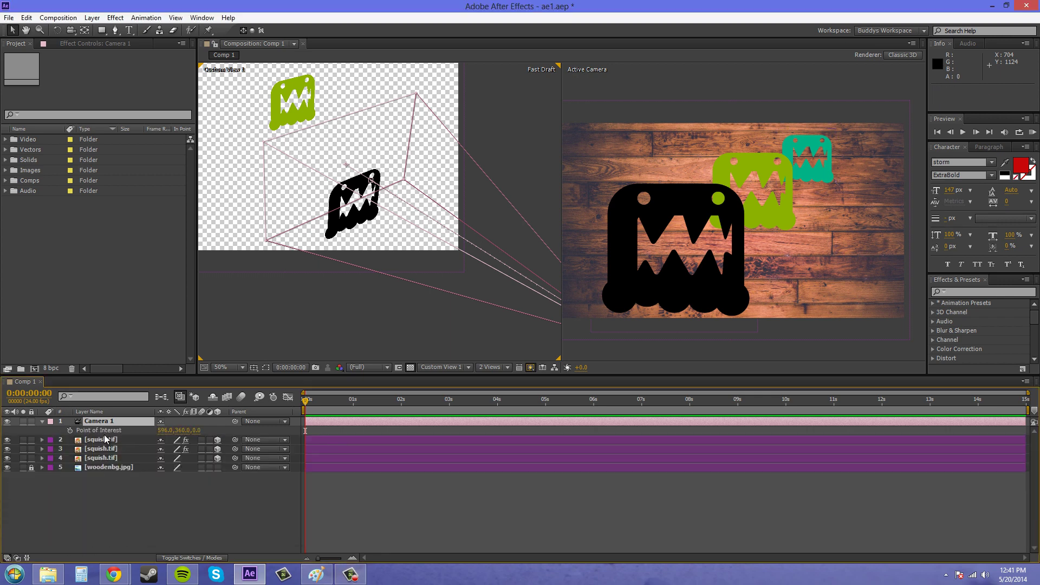
left_click(42, 421)
left_click(42, 421)
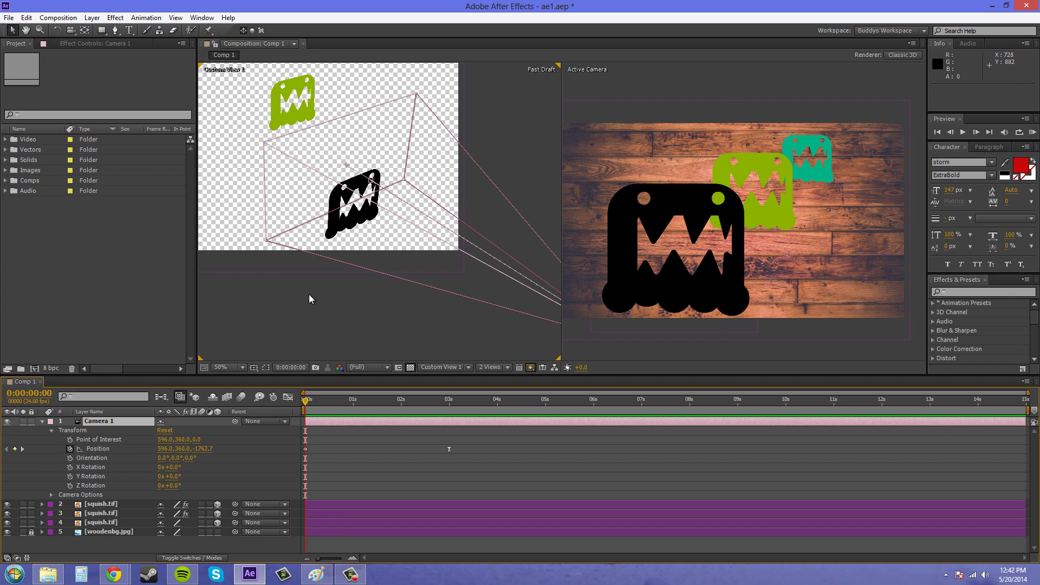
- Look through Camera 1's Camera Options, and collapse both the Camera Options and Transform groups
left_click(52, 495)
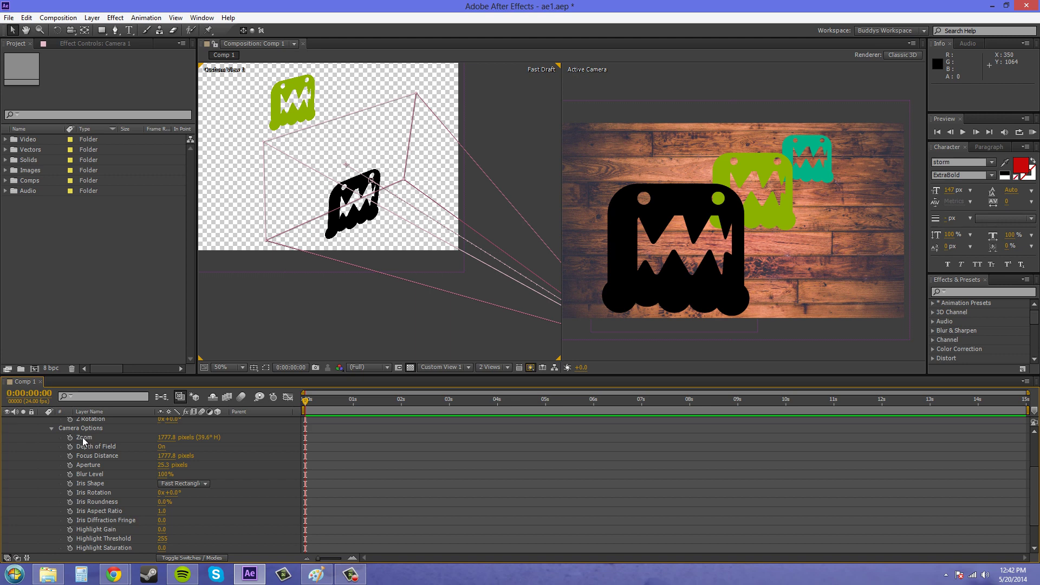
left_click(52, 428)
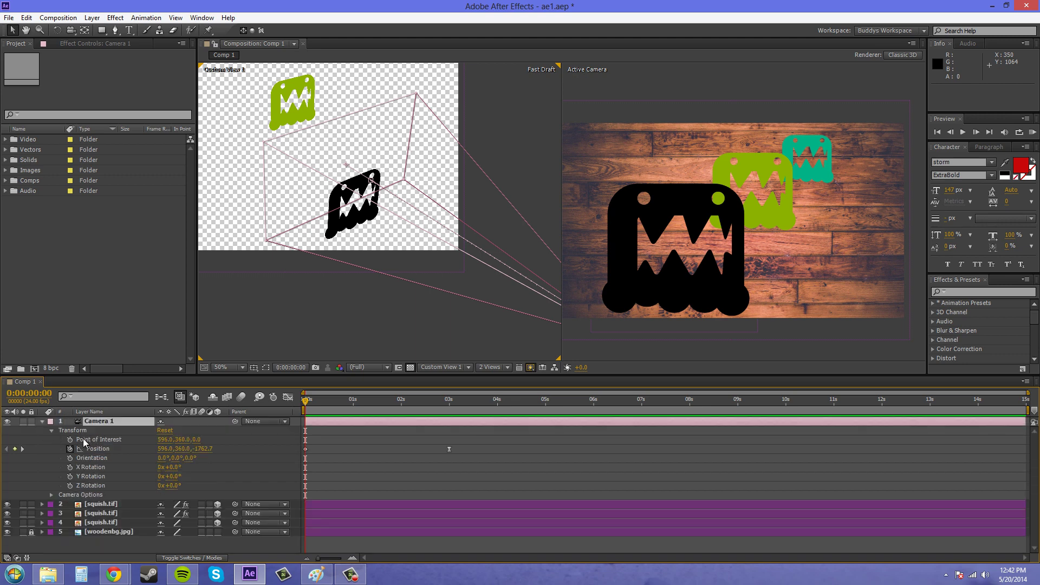
left_click(52, 430)
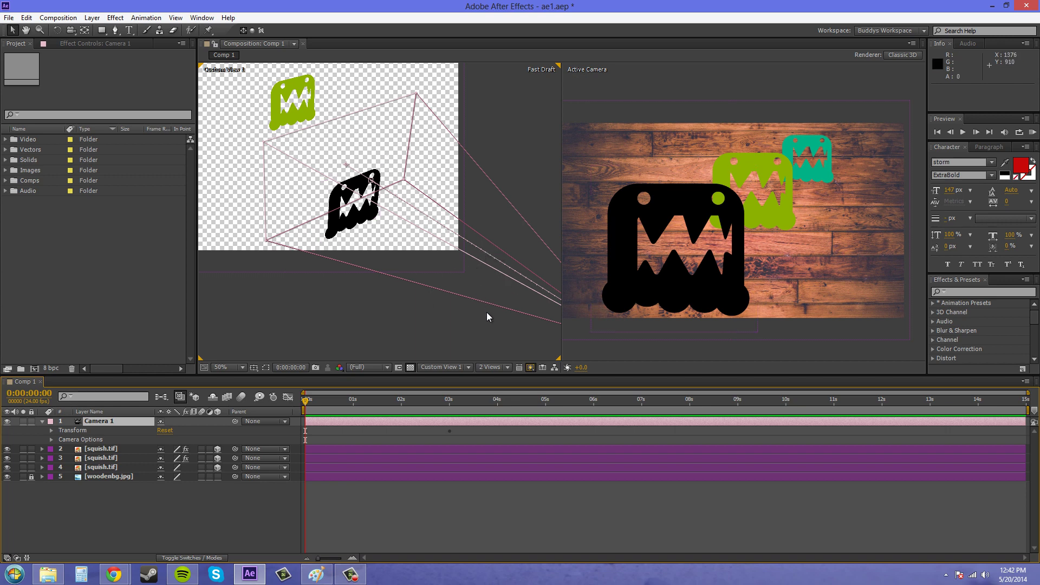
left_click_drag(461, 331, 432, 315)
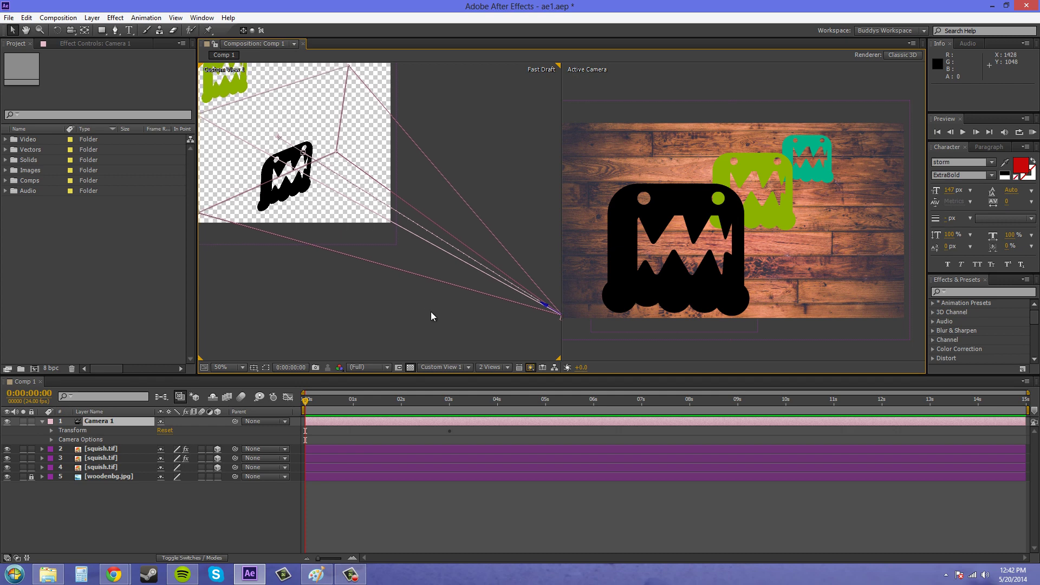